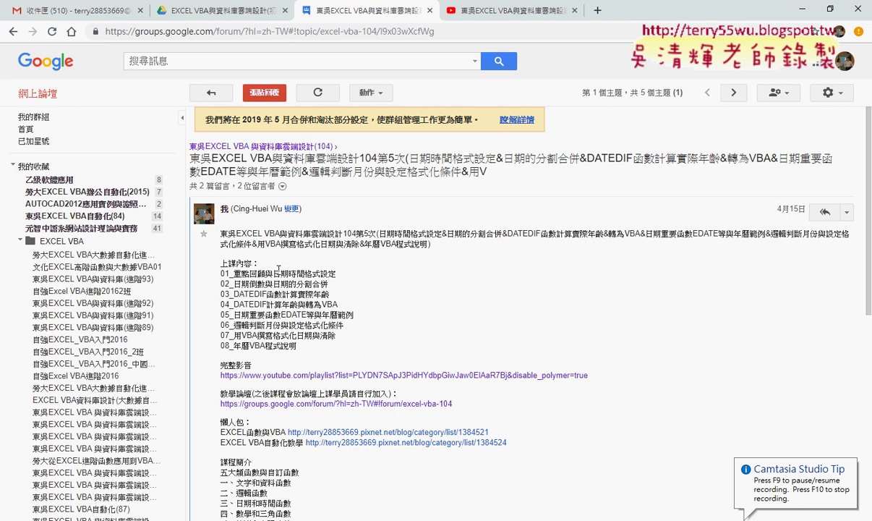
- Highlight the first four lesson topics in the post, including 日期 and DATEDIF
left_click_drag(273, 275, 337, 275)
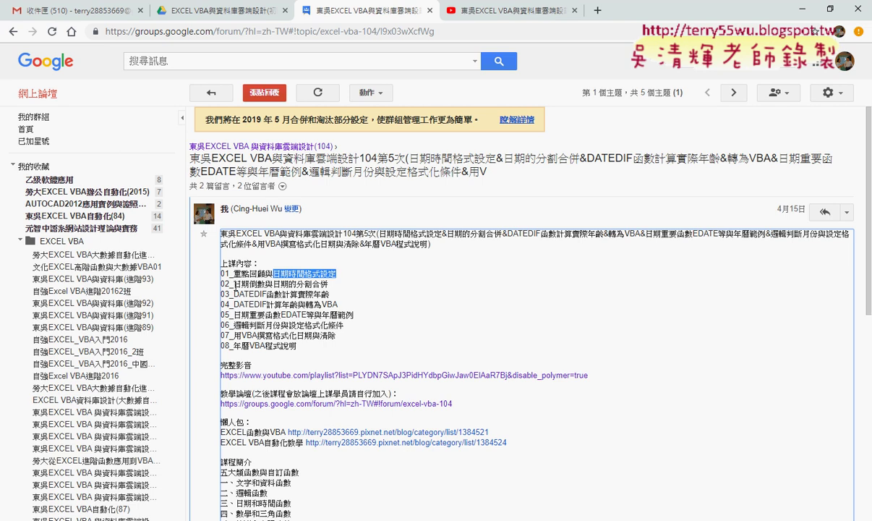
left_click_drag(233, 283, 251, 284)
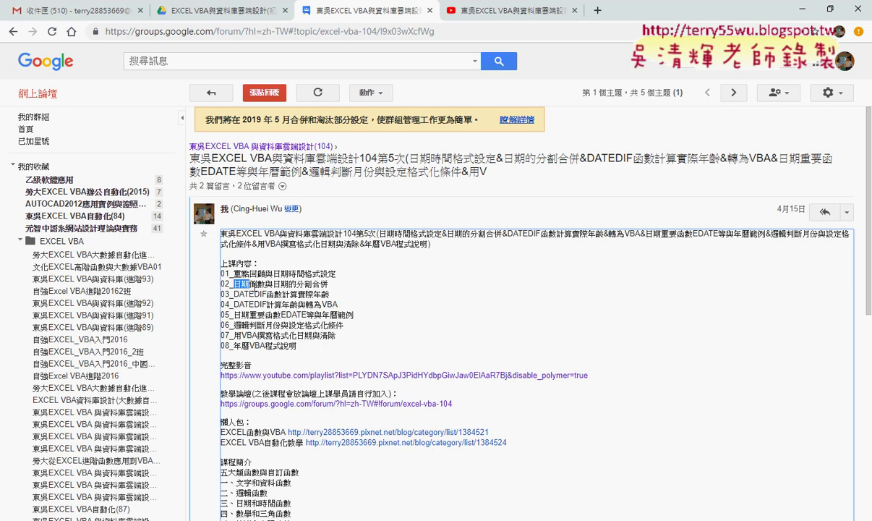
left_click_drag(273, 284, 289, 284)
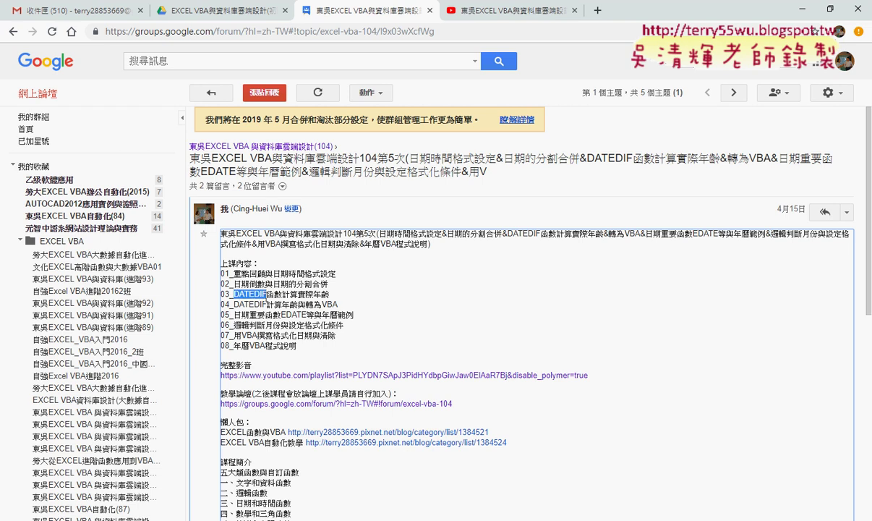
left_click_drag(234, 294, 268, 294)
left_click_drag(233, 304, 267, 305)
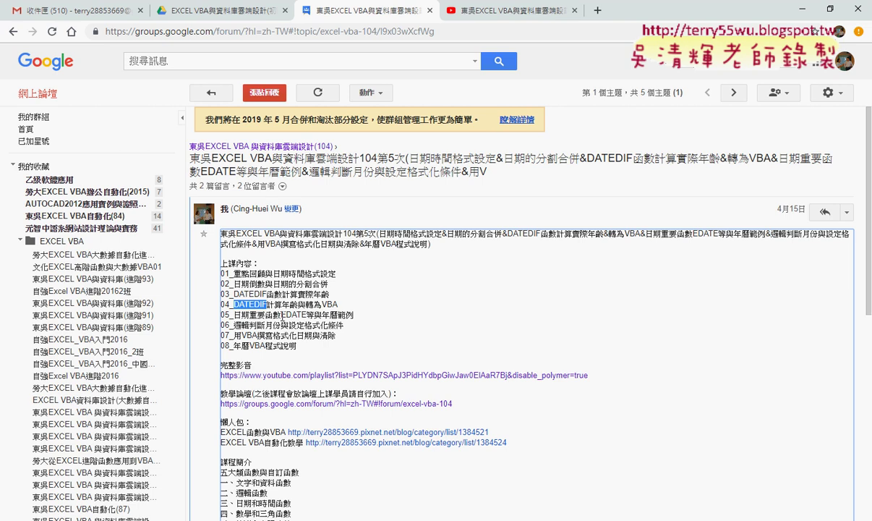
- Highlight the EDATE, 年曆範例 and sixth topics, then open the lesson 104 YouTube playlist
double_click(284, 314)
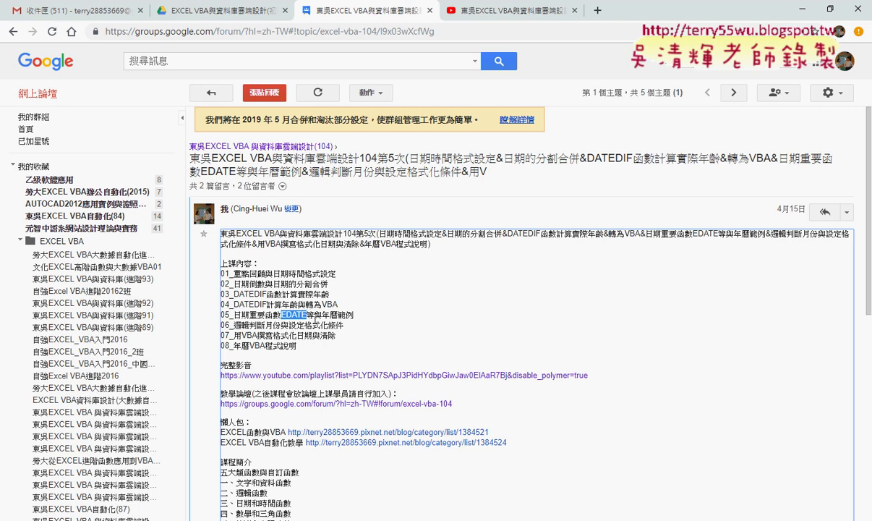
left_click_drag(323, 316, 354, 316)
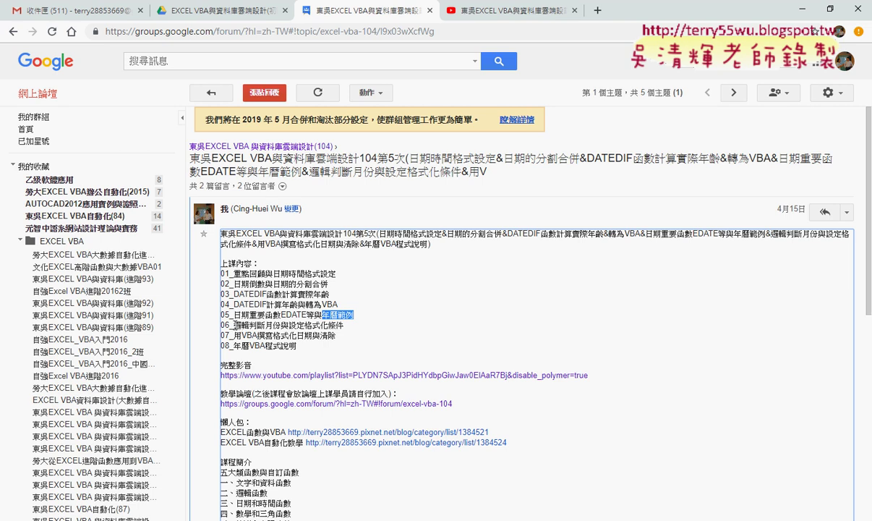
left_click_drag(232, 325, 339, 326)
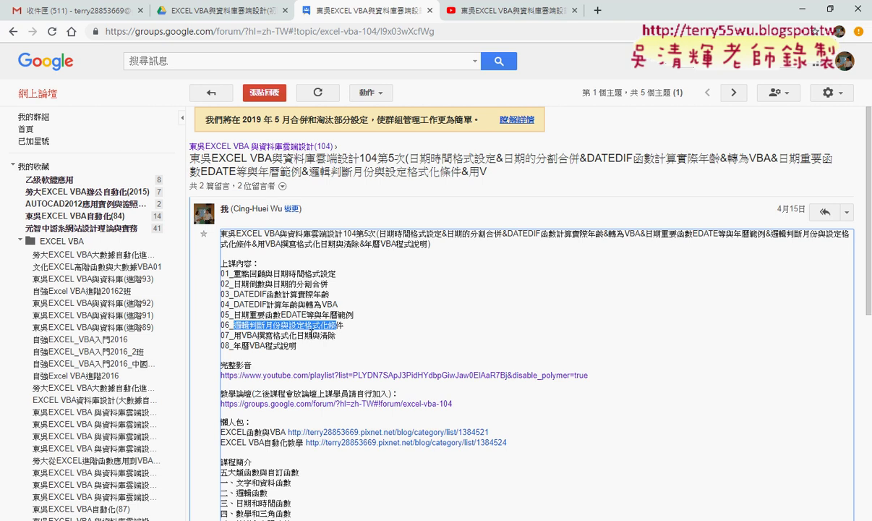
left_click(375, 376)
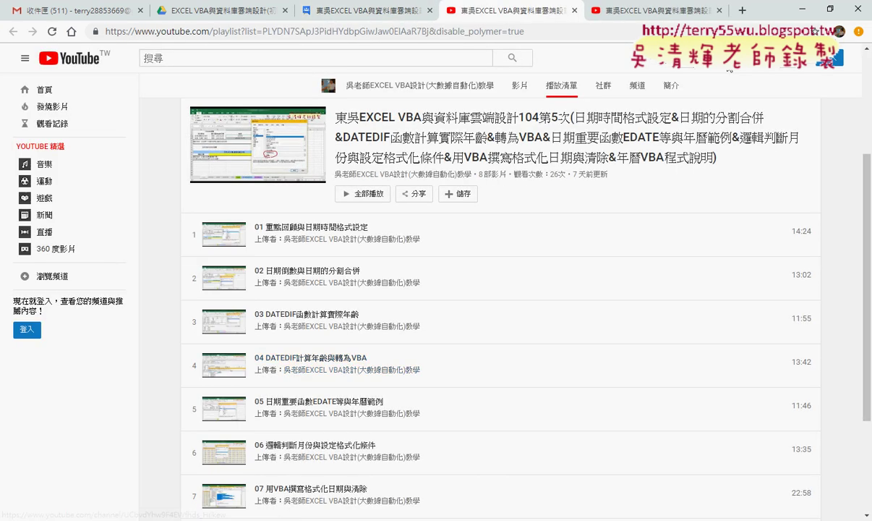
- Close the duplicate YouTube tab, review the eight-video playlist, and switch to the 04數學函數 workbook
left_click(718, 10)
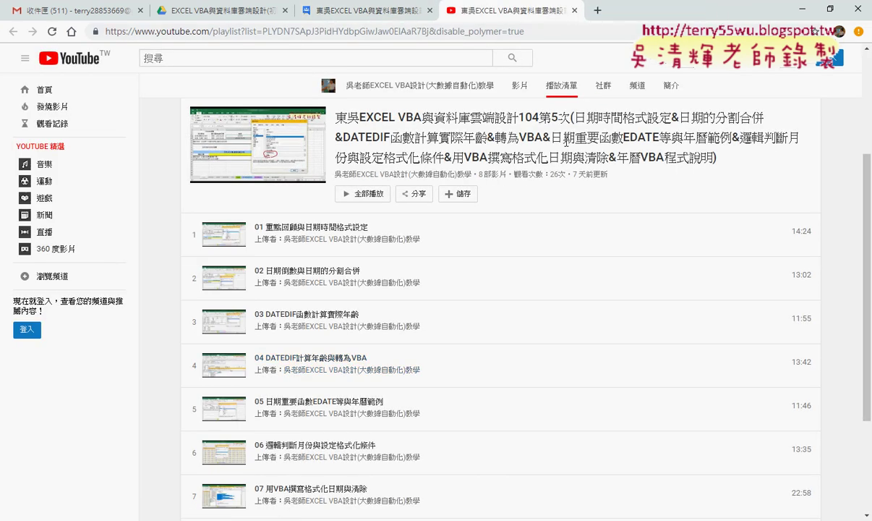
scroll(502, 296, "down", 2)
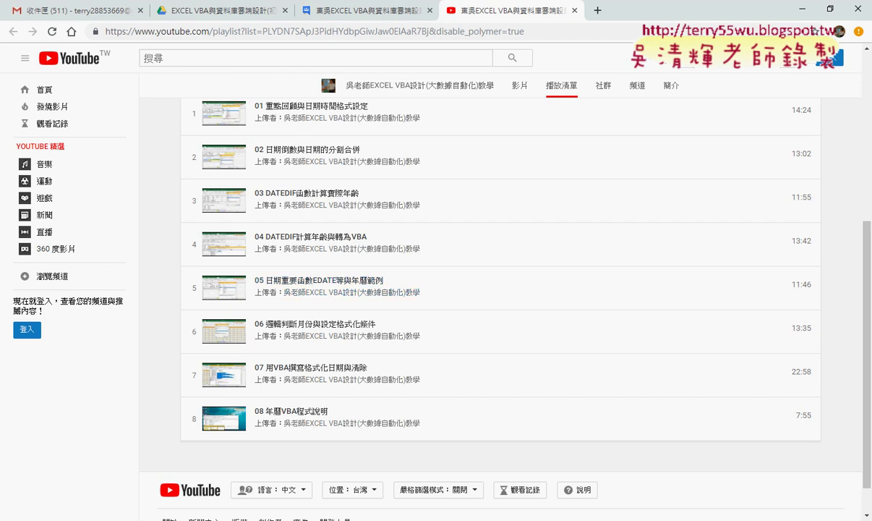
left_click(180, 463)
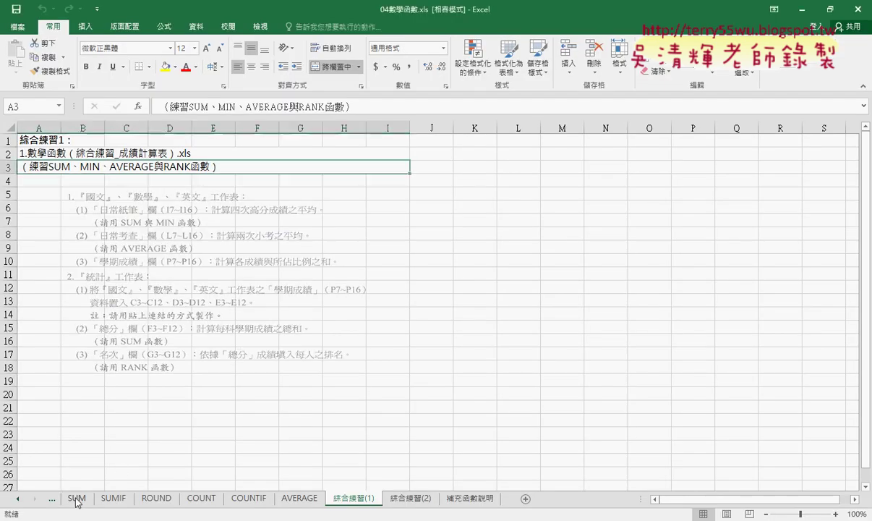
- Go to the SUM sheet, select D11, and scroll the 卡卡實驗小學 grade table into view
left_click(76, 499)
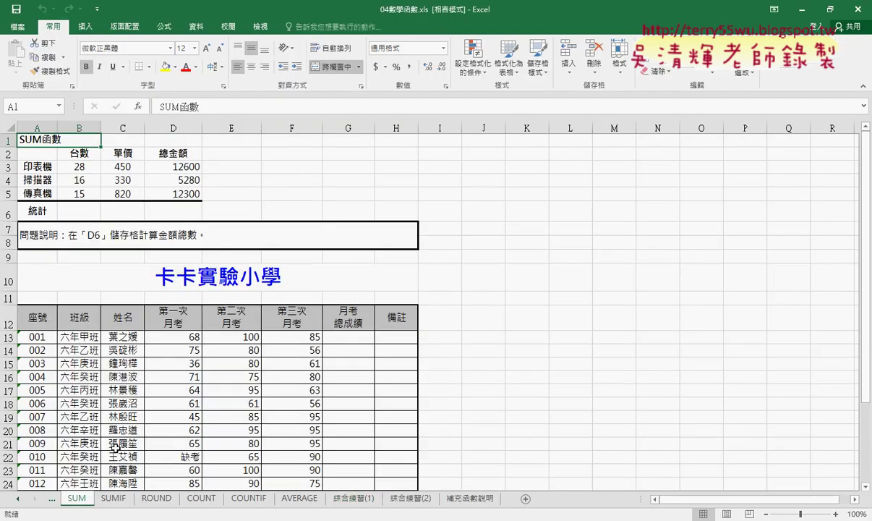
left_click(179, 299)
scroll(244, 335, "down", 1)
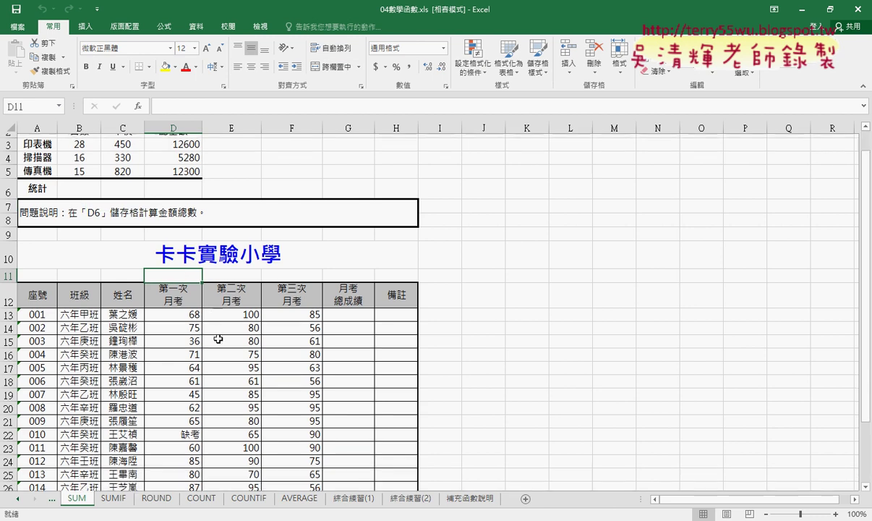
scroll(278, 335, "down", 2)
scroll(279, 335, "up", 1)
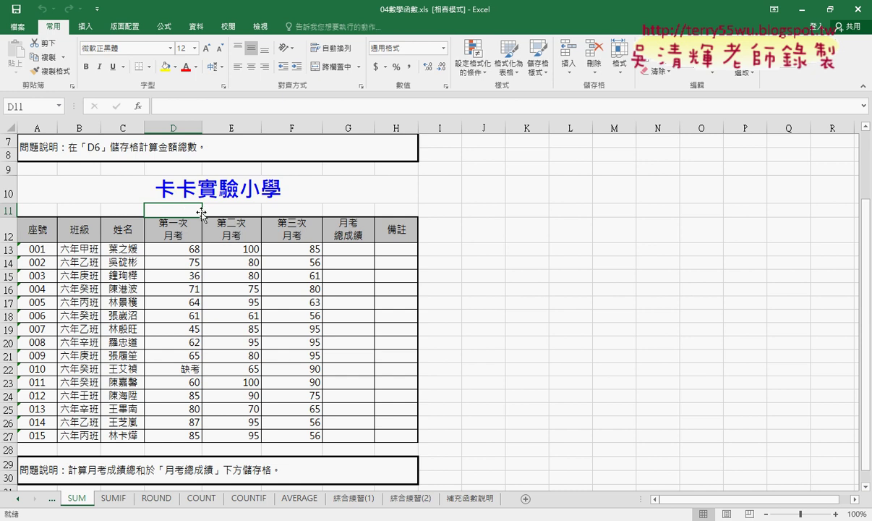
- Enter 30% in D11 and fill it across to E11 and F11
type("30")
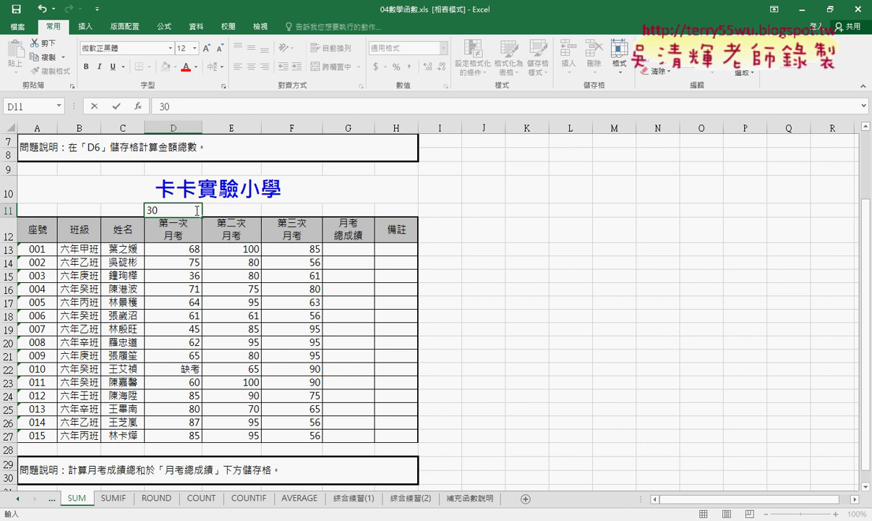
type("%")
left_click(282, 210)
left_click(152, 211)
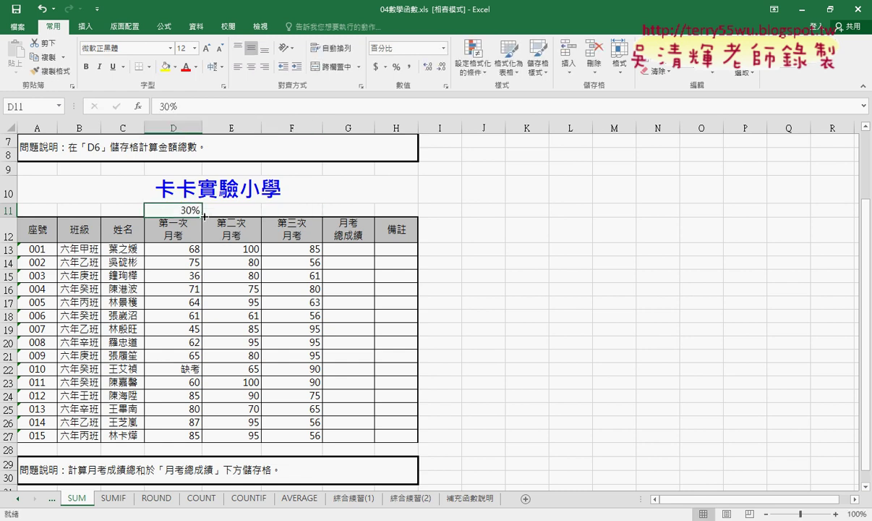
left_click_drag(201, 216, 300, 211)
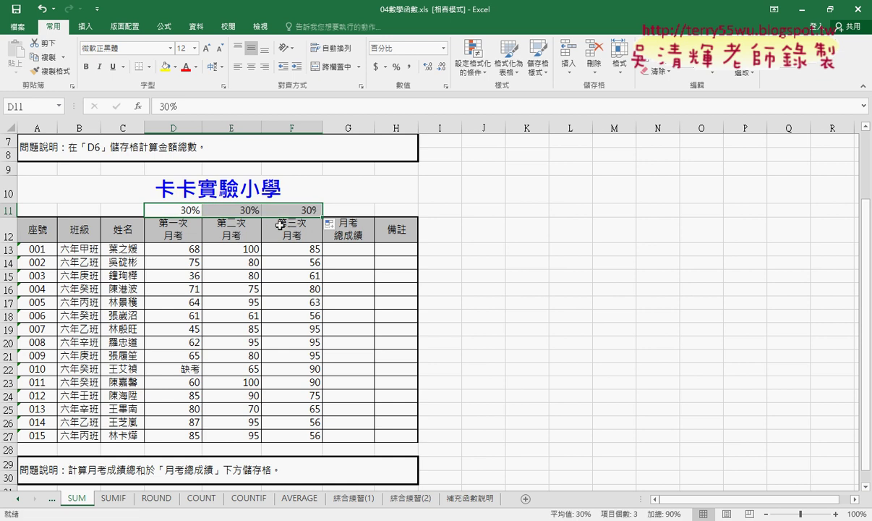
left_click(177, 209)
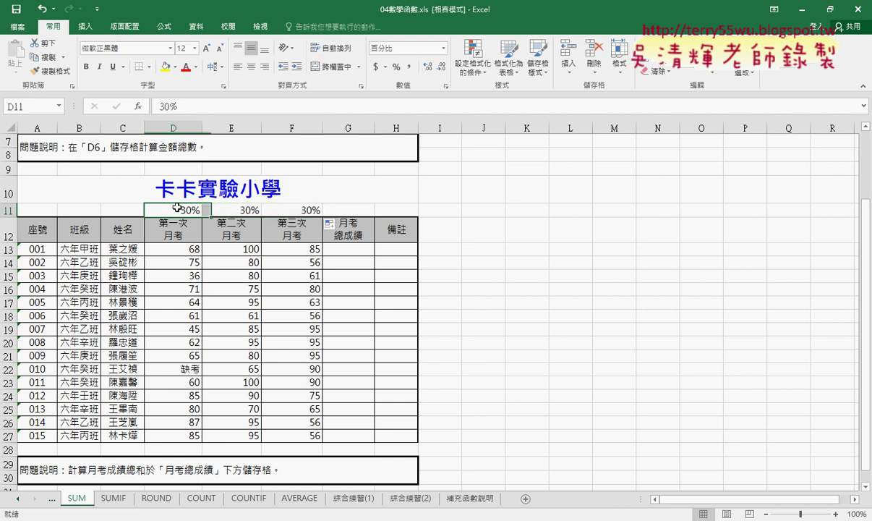
- Change the third exam weight in F11 to 40%
left_click(292, 210)
double_click(299, 210)
double_click(308, 209)
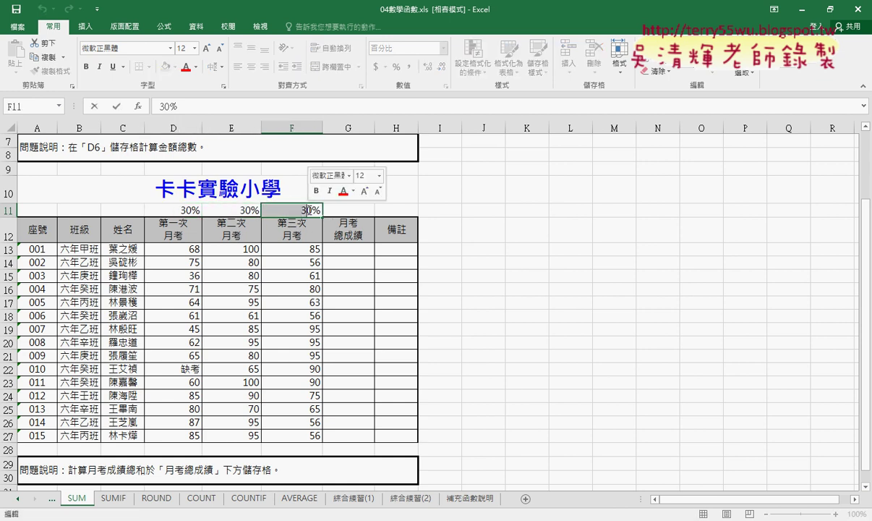
type("40")
key("Return")
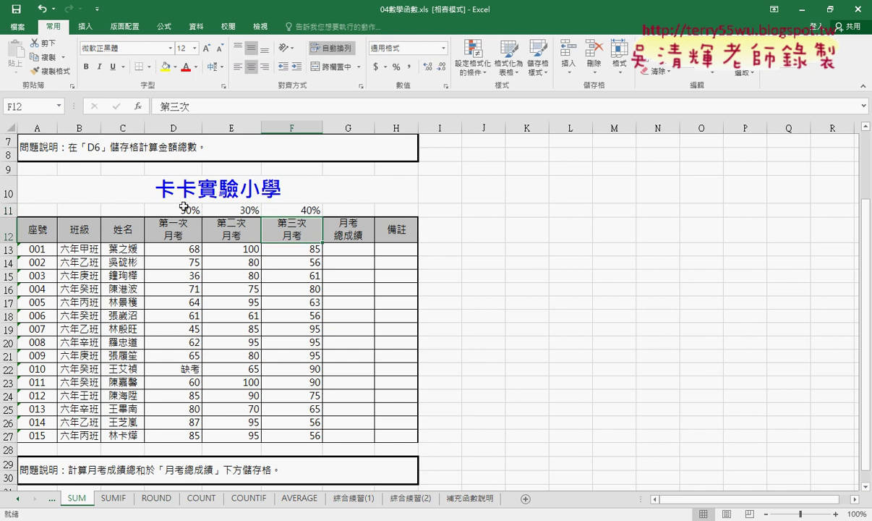
left_click_drag(177, 210, 289, 210)
- Trace the first student's scores in row 13 against the weights, then pick G13 for the total
left_click(342, 249)
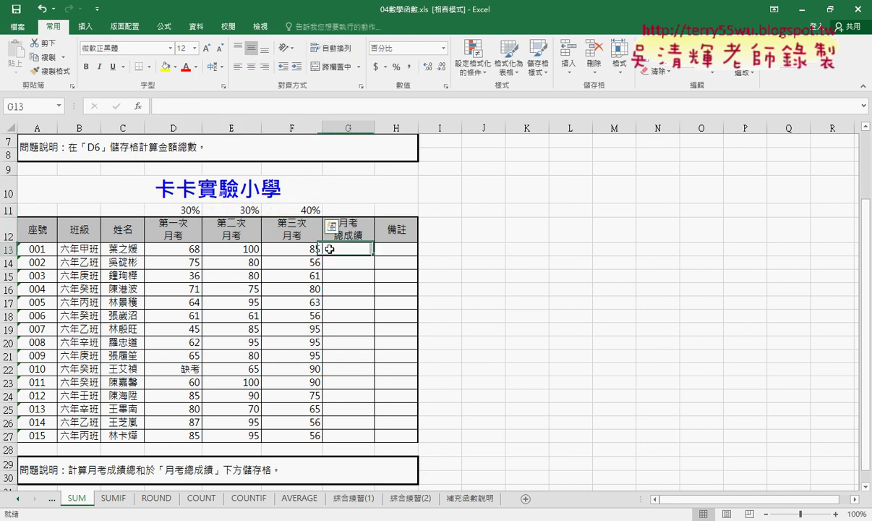
left_click(182, 247)
left_click_drag(182, 247, 300, 249)
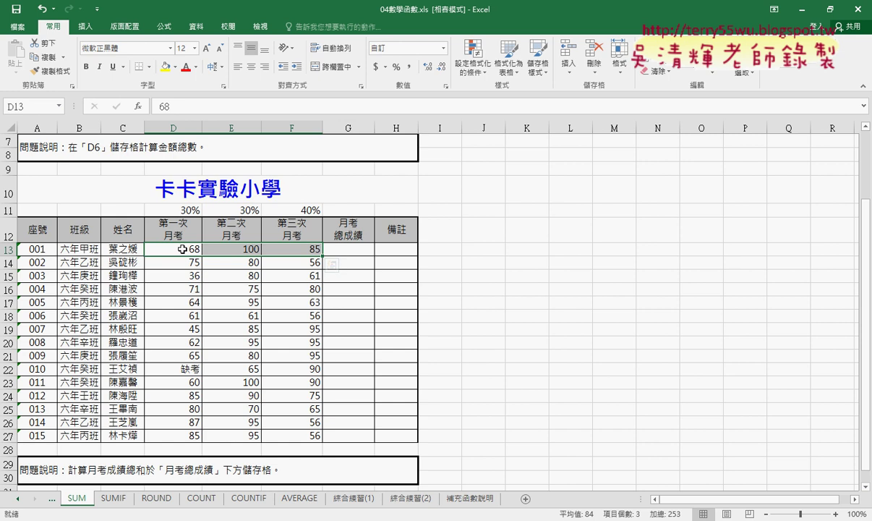
left_click(181, 248)
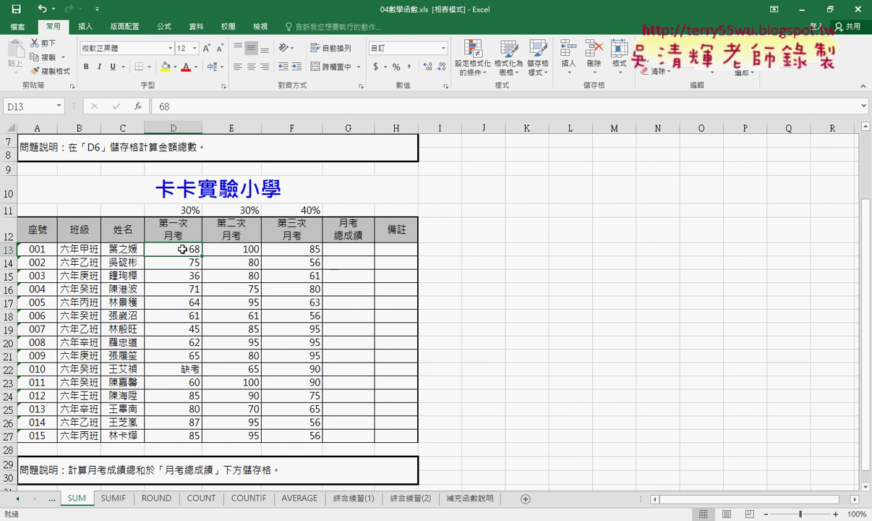
left_click(232, 249)
left_click(233, 210)
left_click(273, 249)
left_click(289, 210)
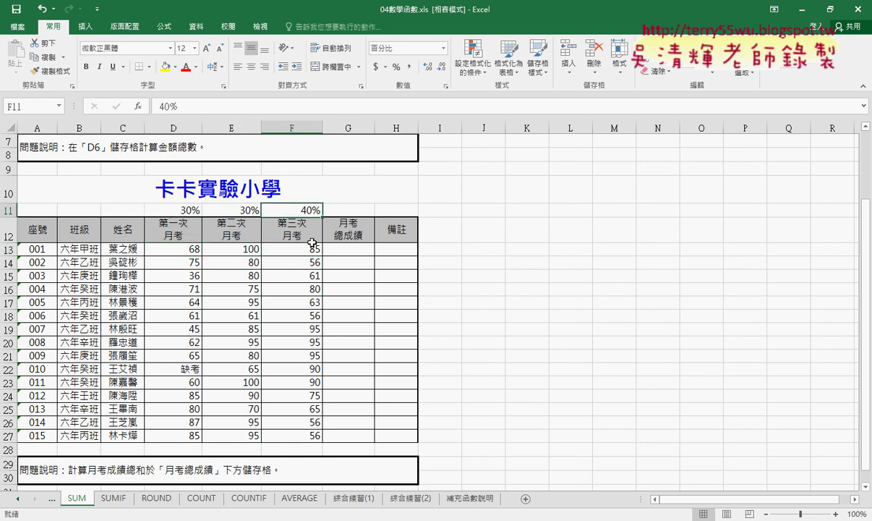
left_click(337, 248)
left_click(186, 108)
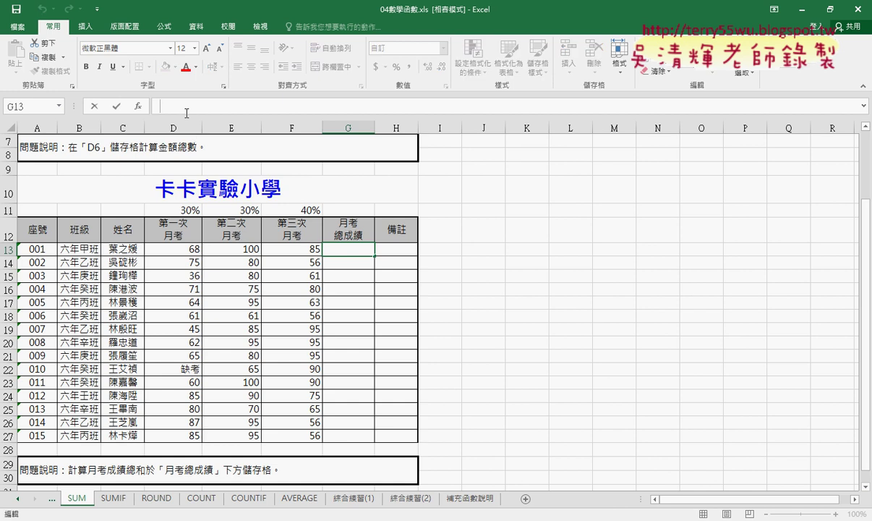
- Enter =D11*D13+E11*E13+F11*F13 in G13, giving a weighted total of 84
type("=")
left_click(191, 210)
type("*")
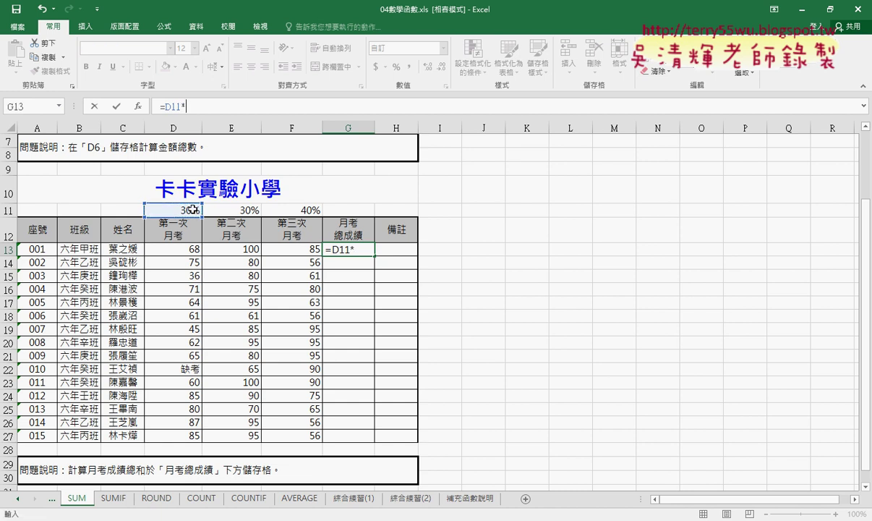
left_click(195, 253)
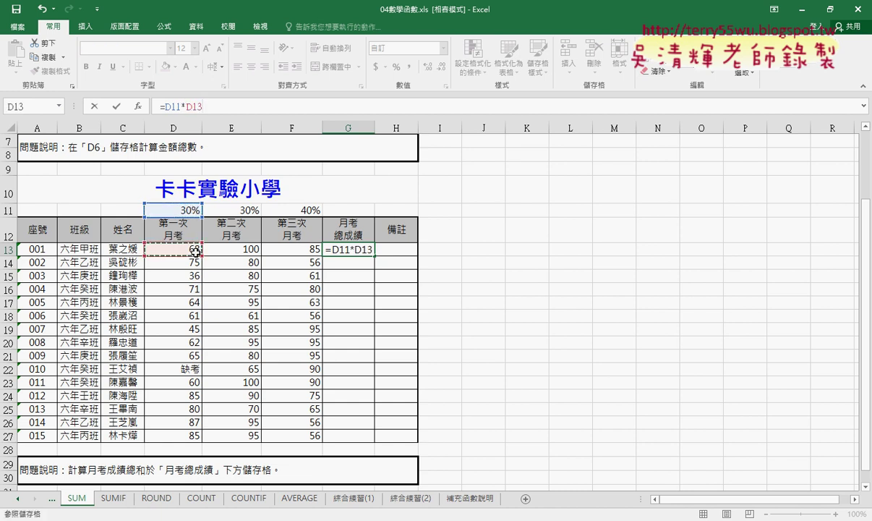
type("+")
left_click(230, 207)
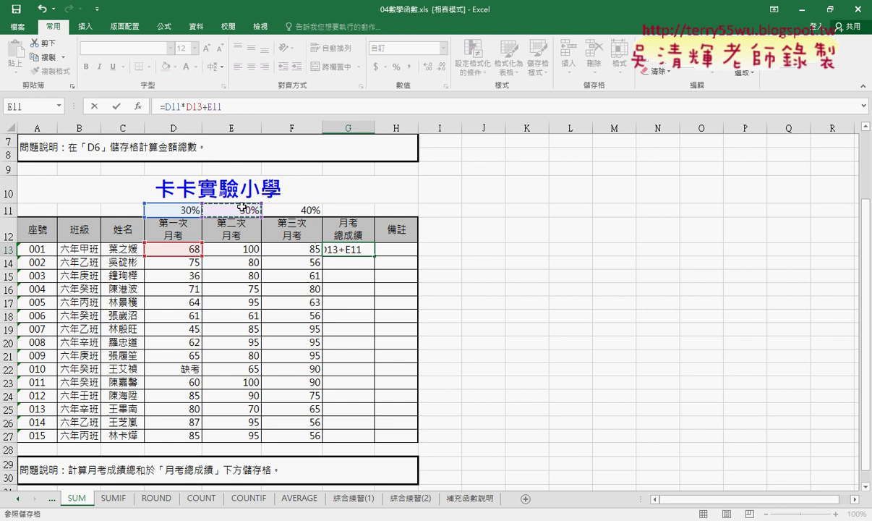
type("*")
left_click(243, 250)
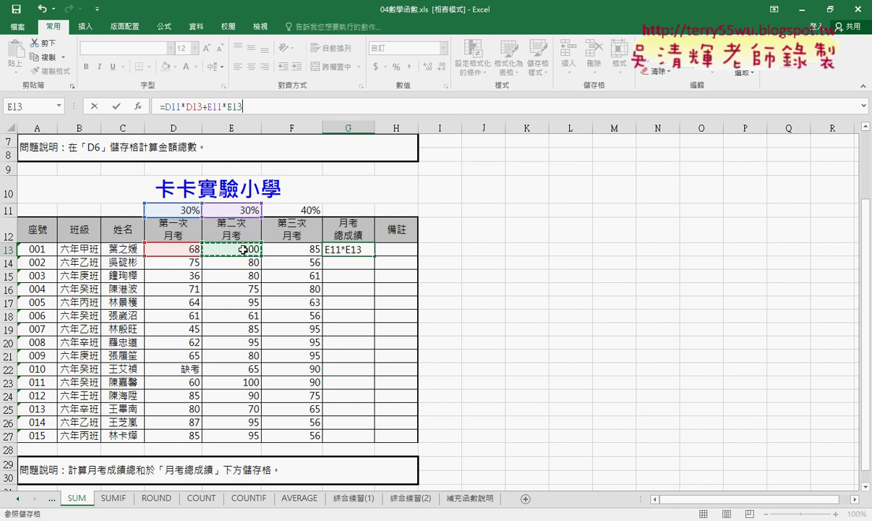
type("+")
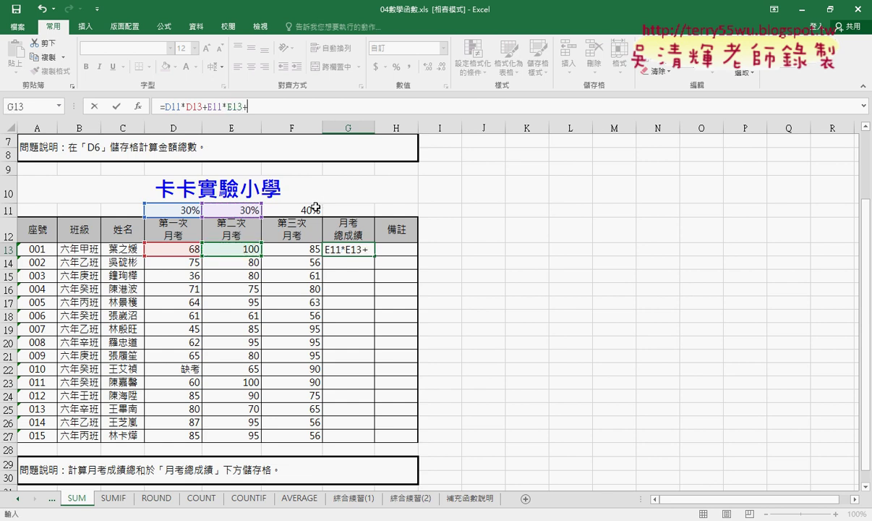
left_click(316, 209)
type("*")
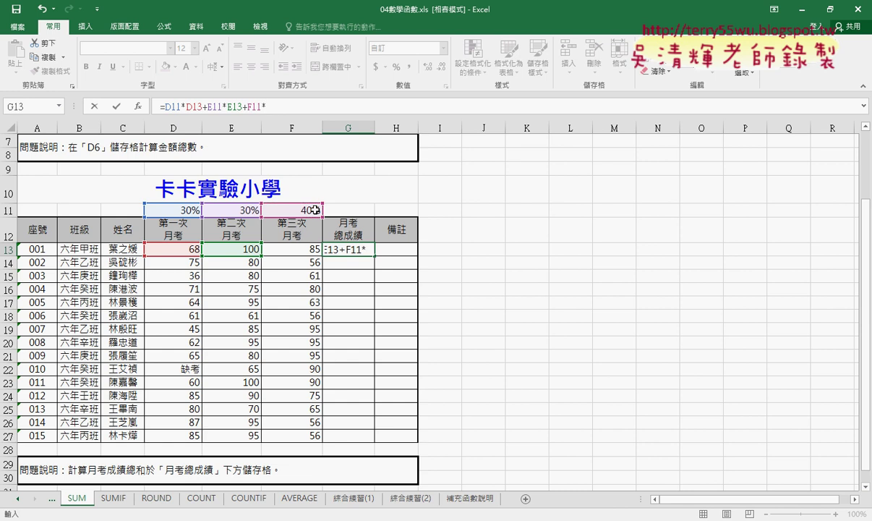
left_click(310, 250)
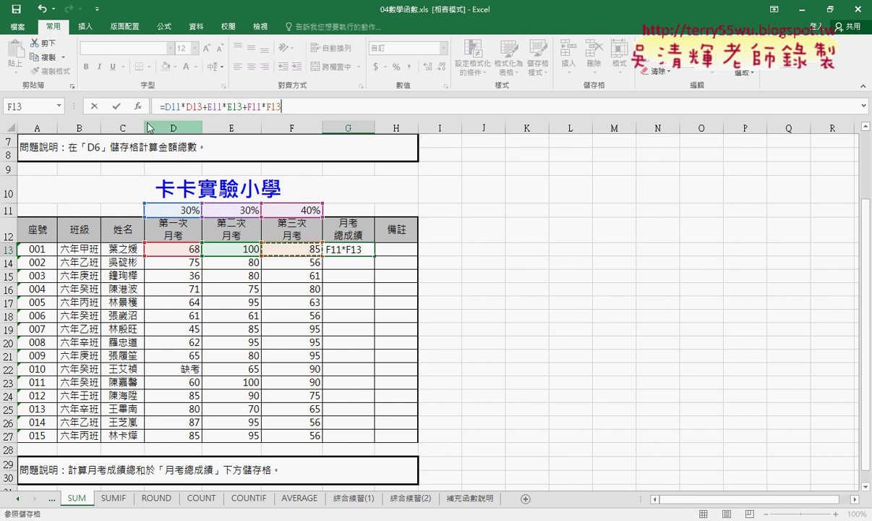
left_click(116, 109)
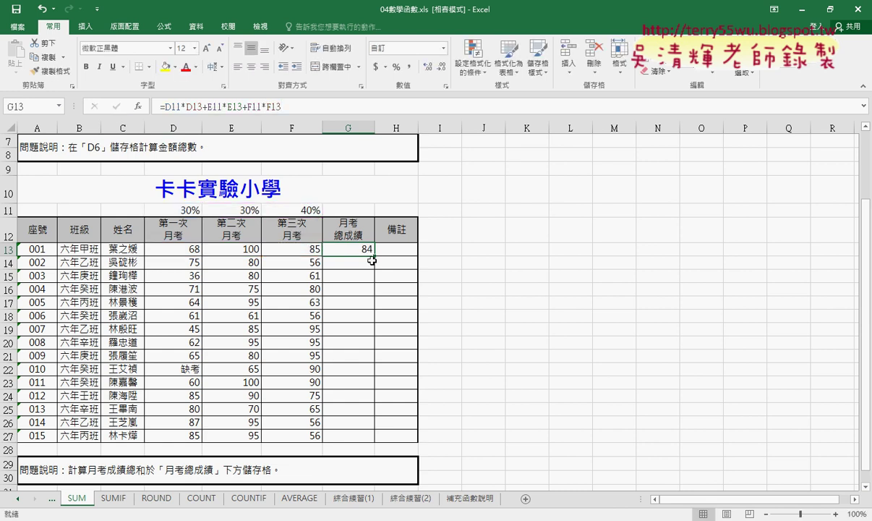
left_click(10, 209)
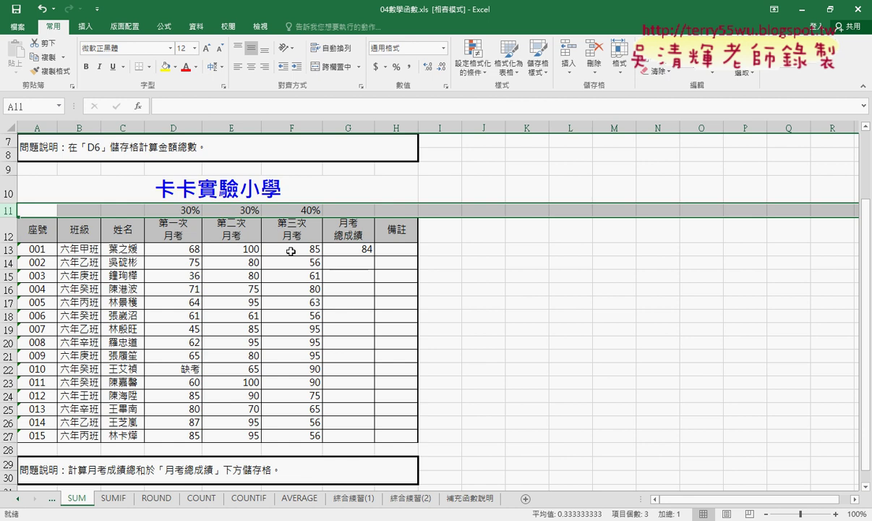
- Change G13's formula to =D$11*D13+E$11*E13+F$11*F13 so the weight row stays fixed
left_click(331, 247)
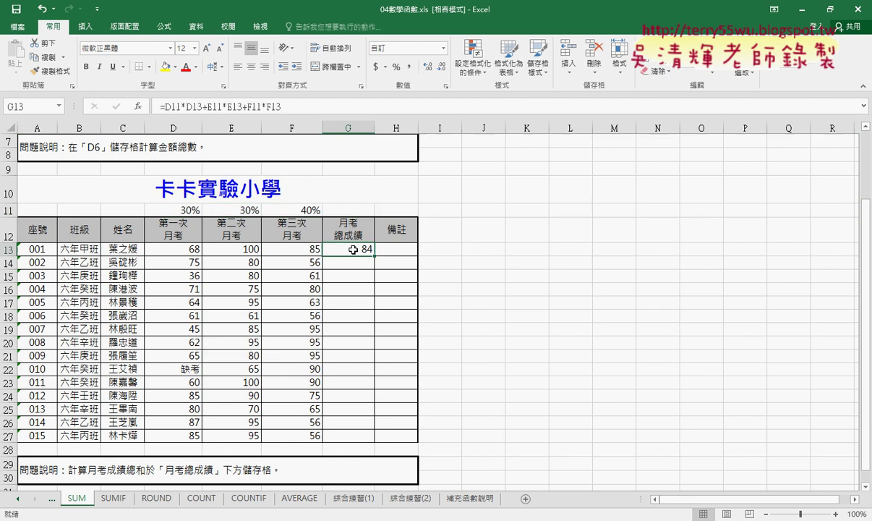
left_click(173, 106)
type("$")
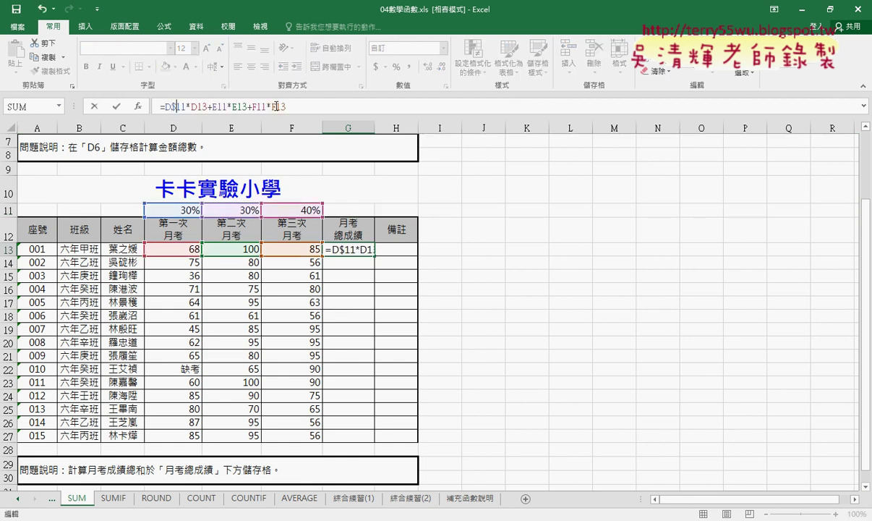
key("Left")
key("Left")
key("Left")
type("$")
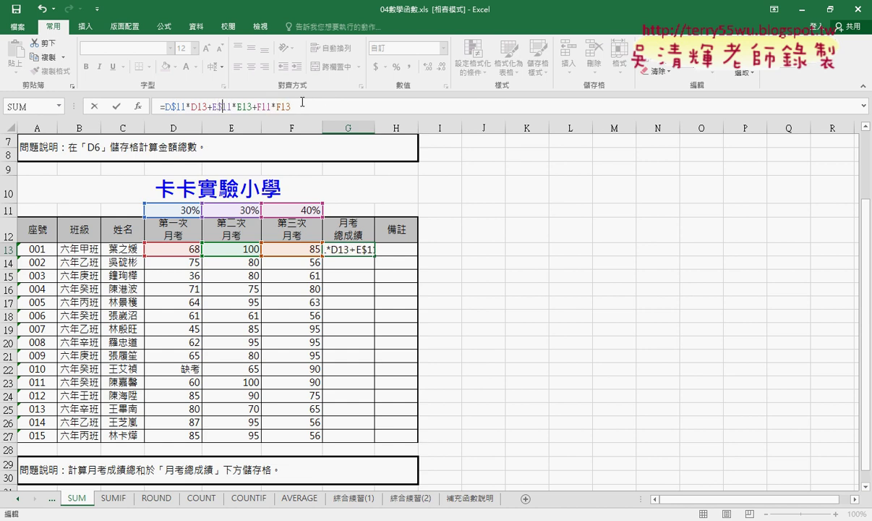
key("Right")
key("Right")
key("Right")
key("Right")
key("Right")
key("Right")
type("$")
left_click(115, 106)
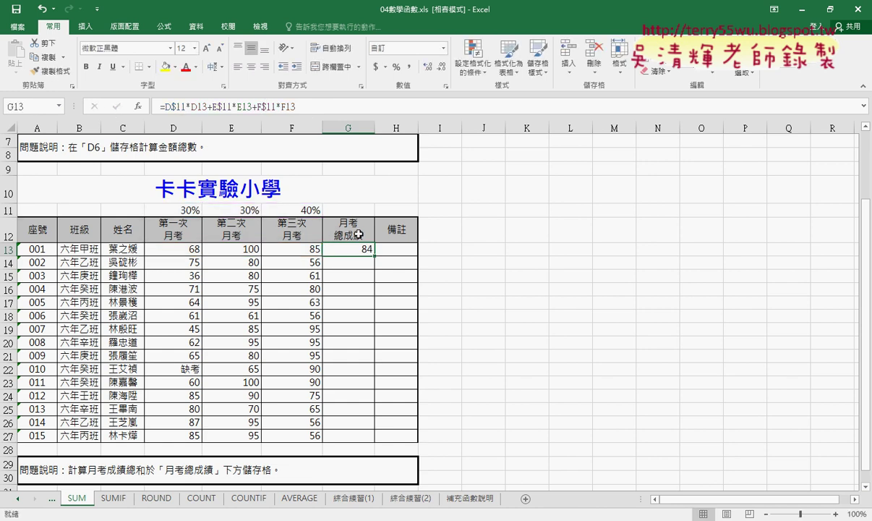
- Fill the weighted total formula down to G27 and recheck G13's formula
double_click(374, 256)
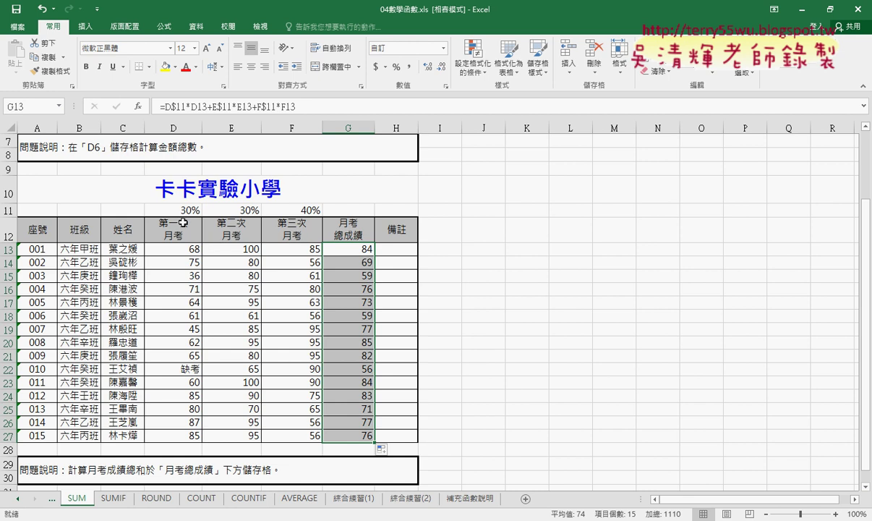
left_click_drag(178, 214, 312, 211)
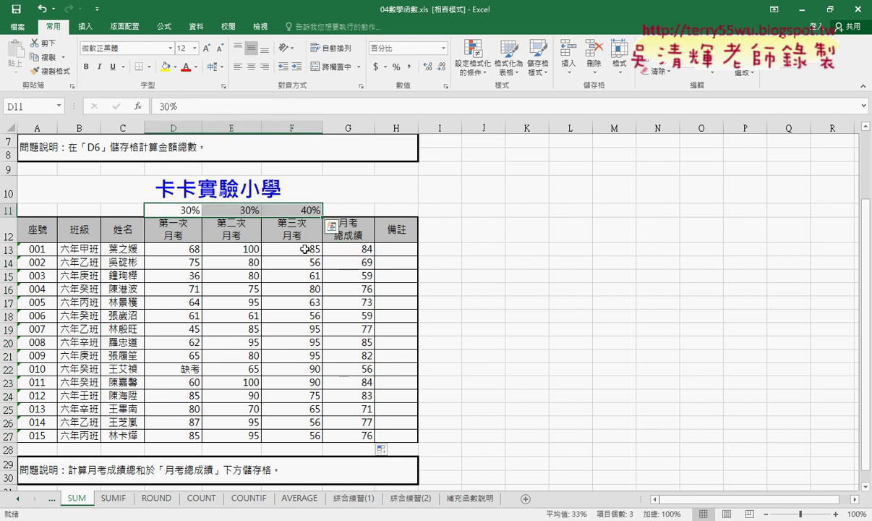
left_click(347, 248)
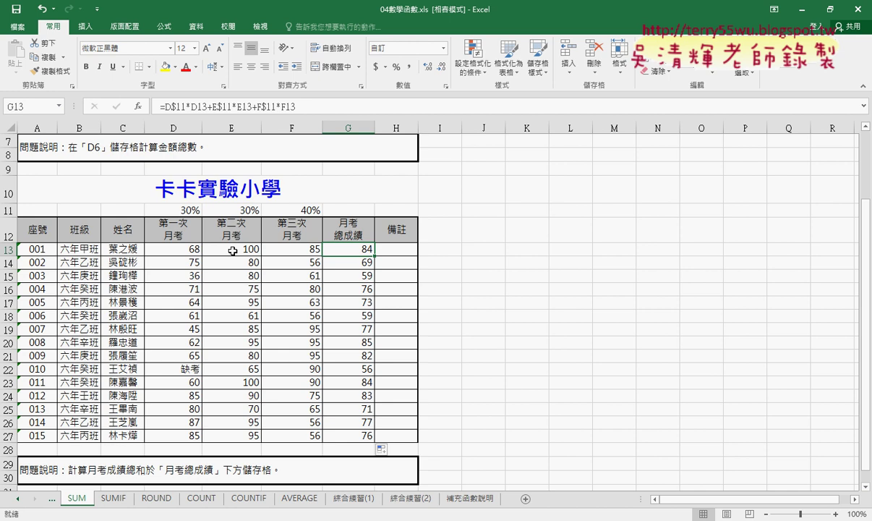
- Start inserting a function in H13 and filter the list to the Math & Trig (數學與三角函數) category
left_click(383, 246)
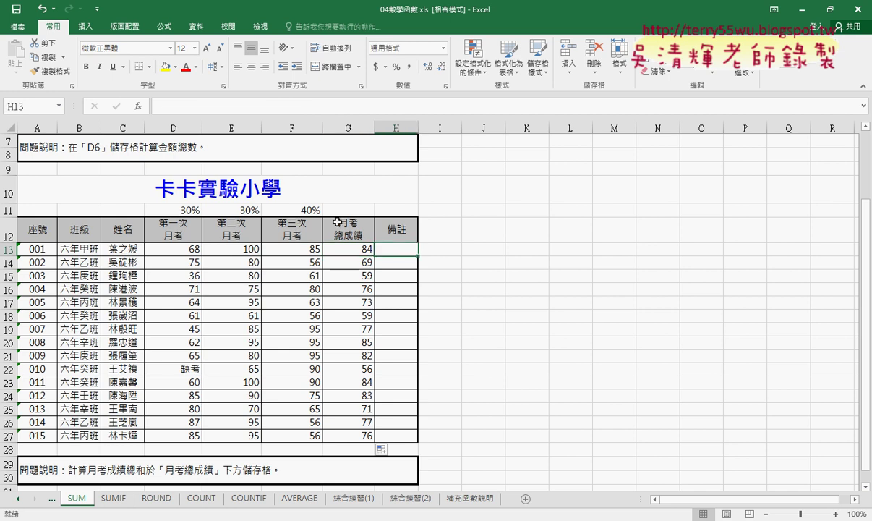
left_click(138, 106)
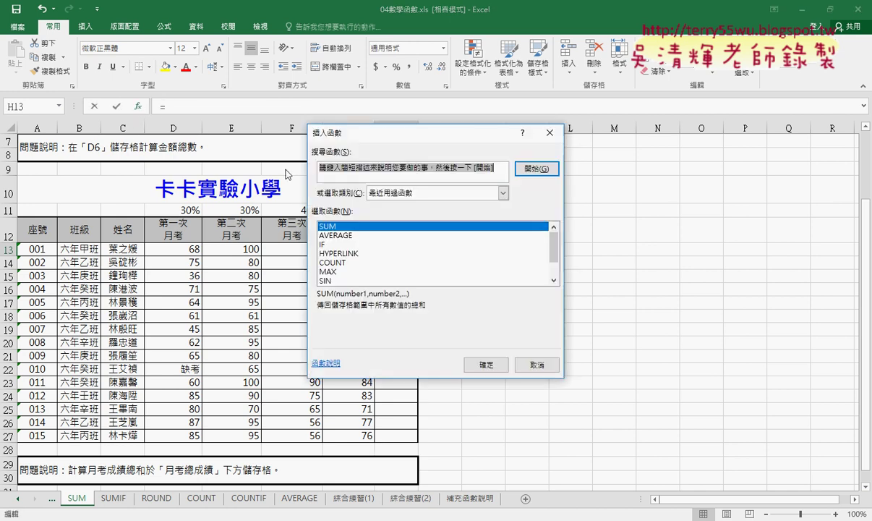
left_click_drag(381, 143, 515, 122)
left_click(637, 171)
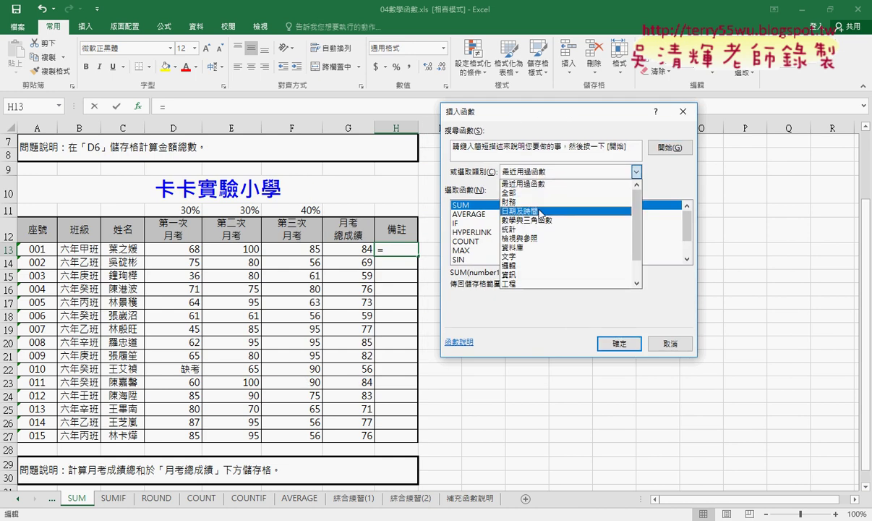
left_click(540, 220)
left_click(687, 259)
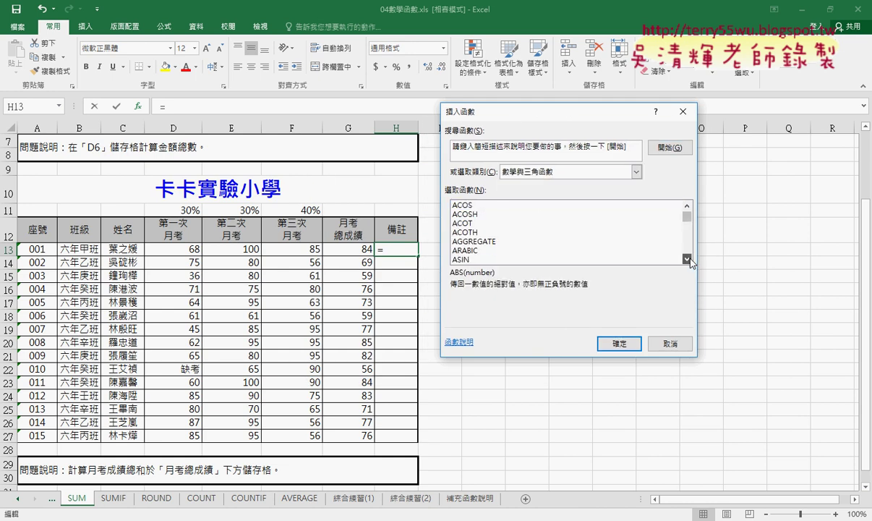
left_click(687, 259)
left_click(687, 259)
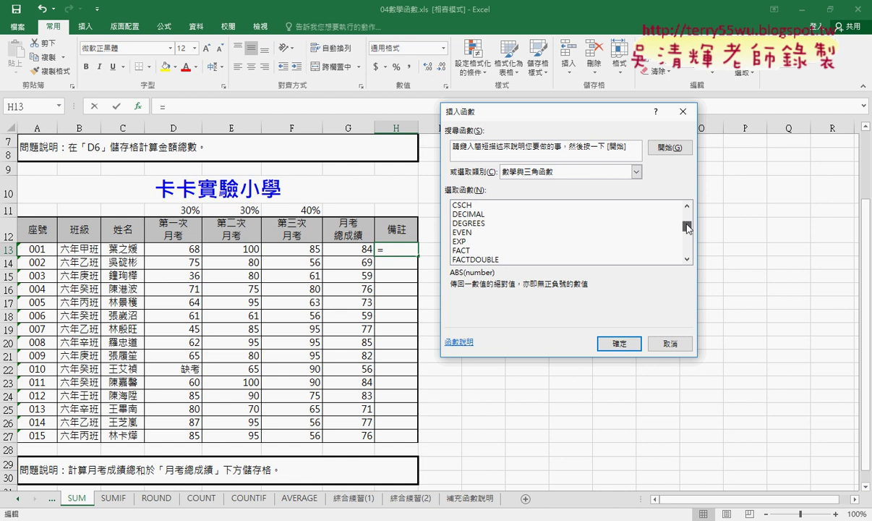
left_click_drag(688, 226, 686, 245)
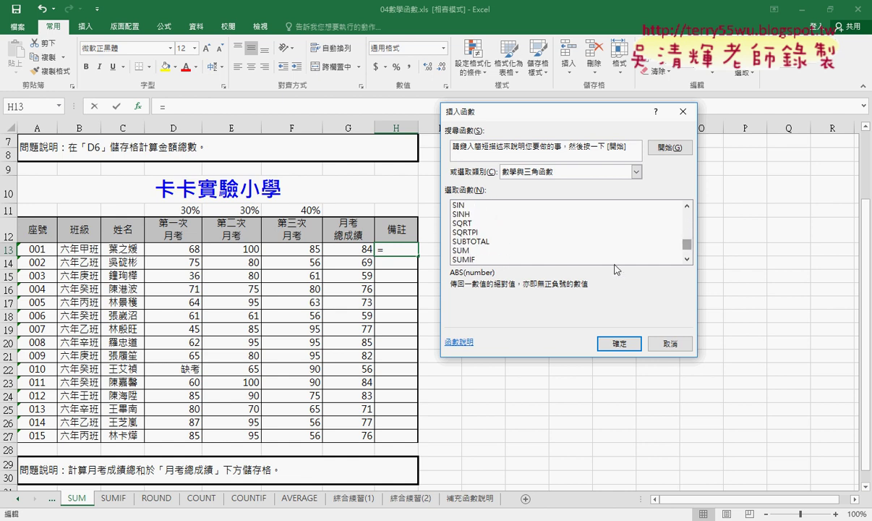
left_click(687, 259)
left_click(687, 259)
left_click(687, 259)
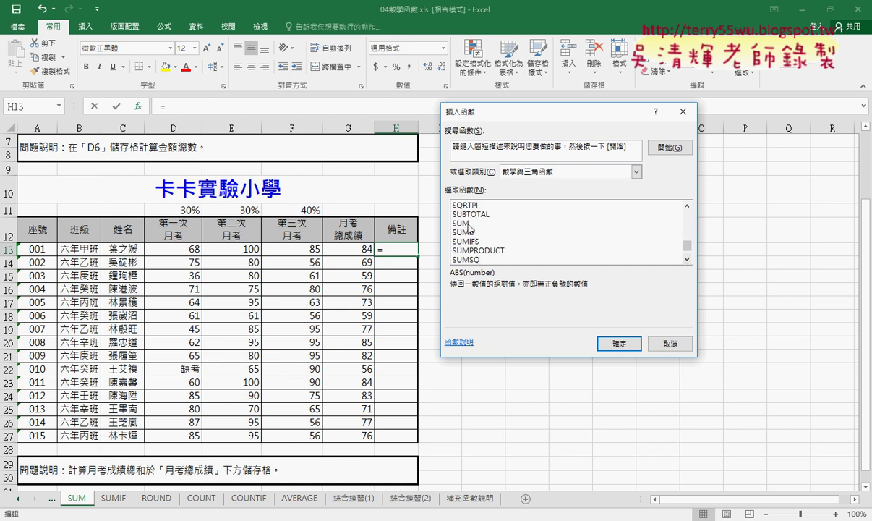
- Compare the SUM, SUMIF and SUMIFS descriptions, then select SUMPRODUCT
left_click(470, 223)
left_click(483, 233)
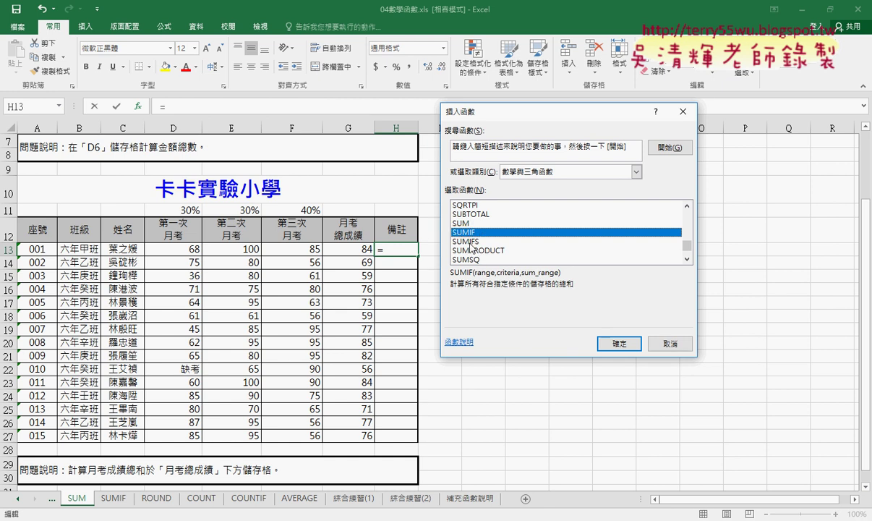
left_click(473, 242)
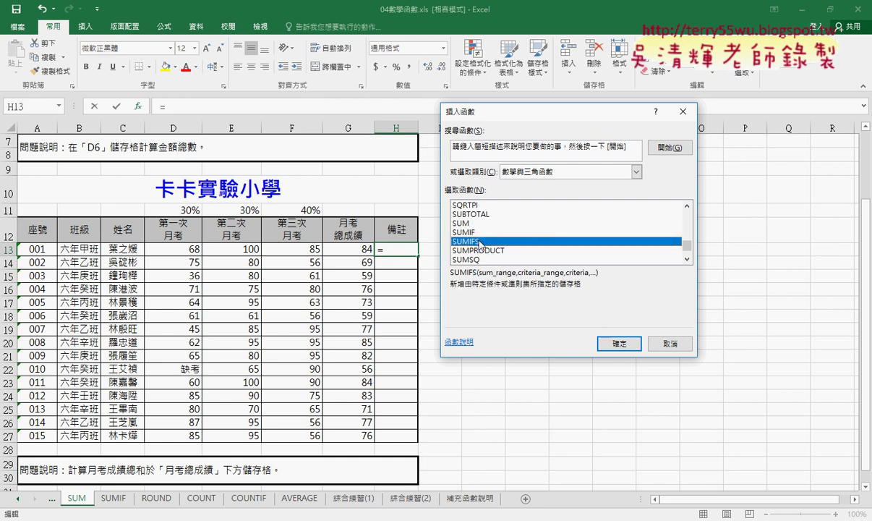
left_click(480, 233)
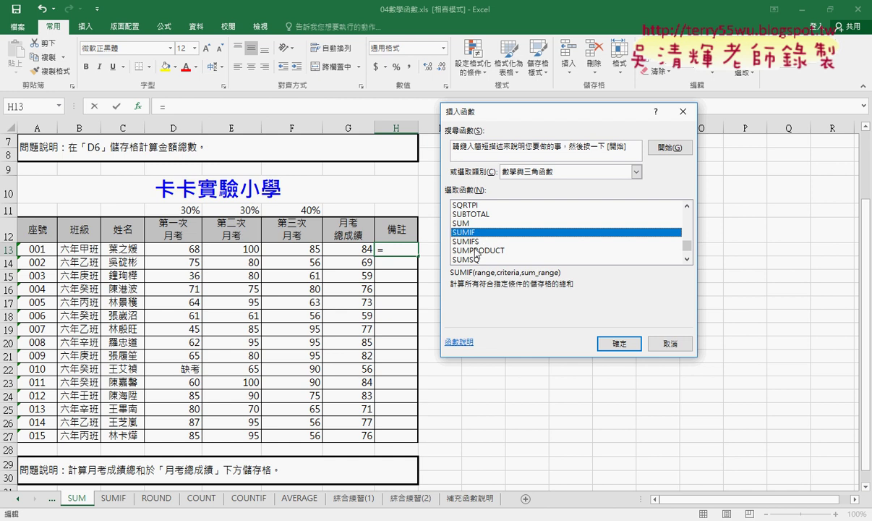
left_click(476, 242)
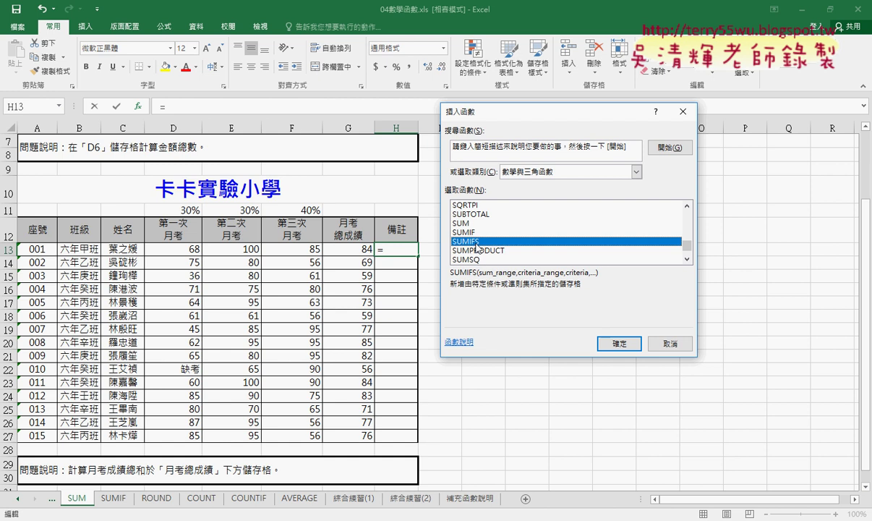
left_click(477, 250)
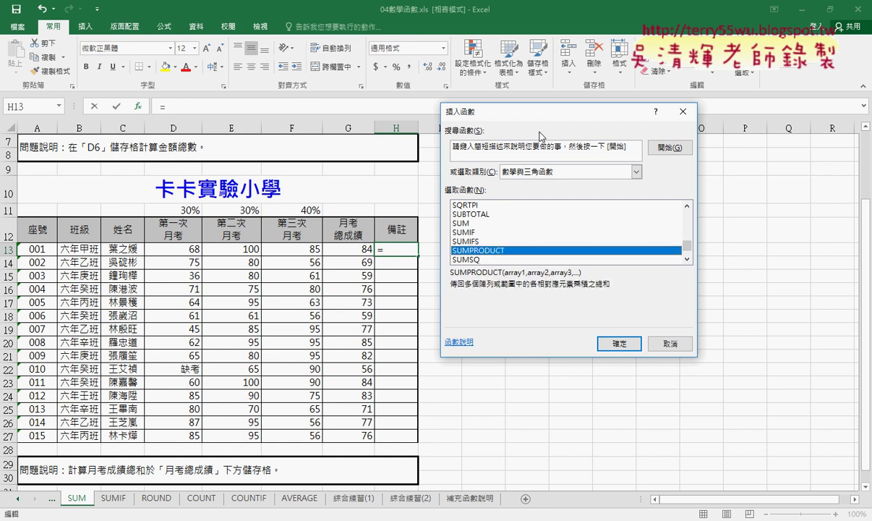
left_click_drag(550, 118, 562, 116)
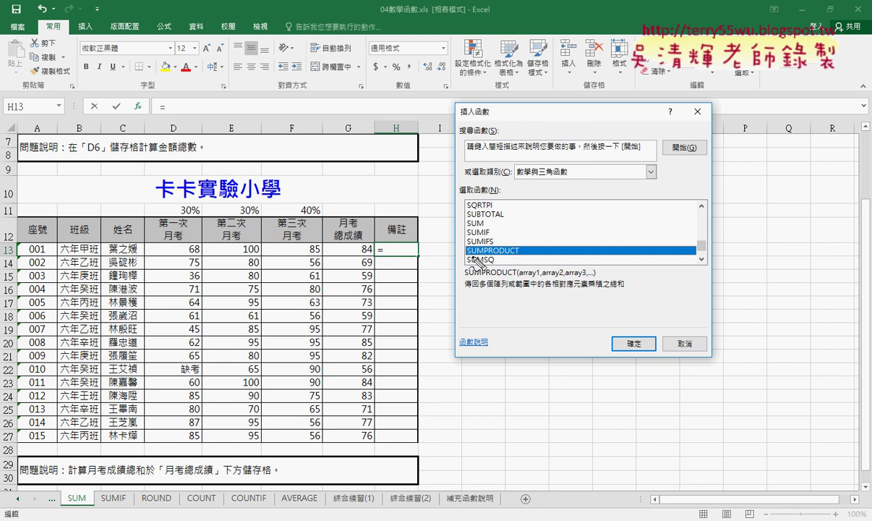
- Annotate SUMPRODUCT's description, the row 11 weights and the row 13 scores, then clear the pen marks
left_click_drag(467, 255, 513, 254)
left_click_drag(518, 291, 531, 291)
mouse_move(277, 219)
left_mouse_down()
mouse_move(186, 210)
mouse_move(303, 209)
left_mouse_up()
mouse_move(253, 239)
left_mouse_down()
mouse_move(173, 246)
mouse_move(319, 242)
left_mouse_up()
left_click_drag(257, 257, 322, 246)
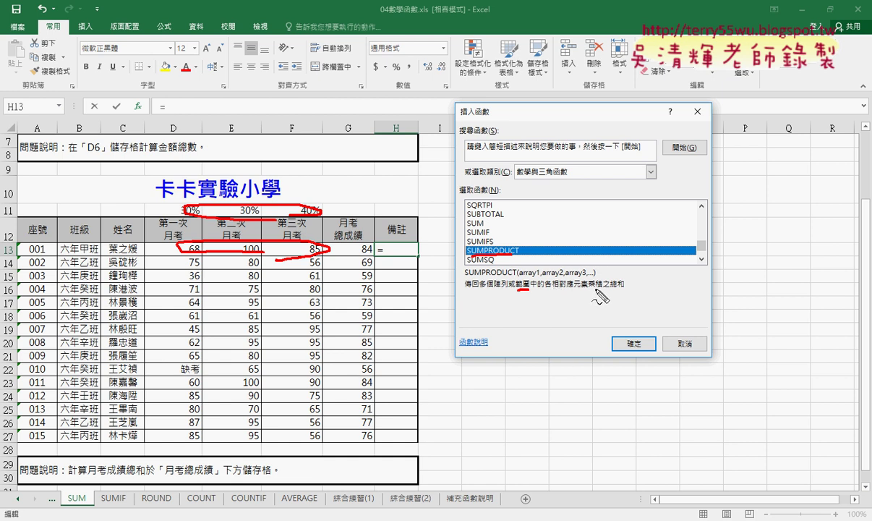
left_click_drag(584, 289, 606, 289)
mouse_move(256, 223)
left_mouse_down()
mouse_move(245, 235)
mouse_move(256, 234)
left_mouse_up()
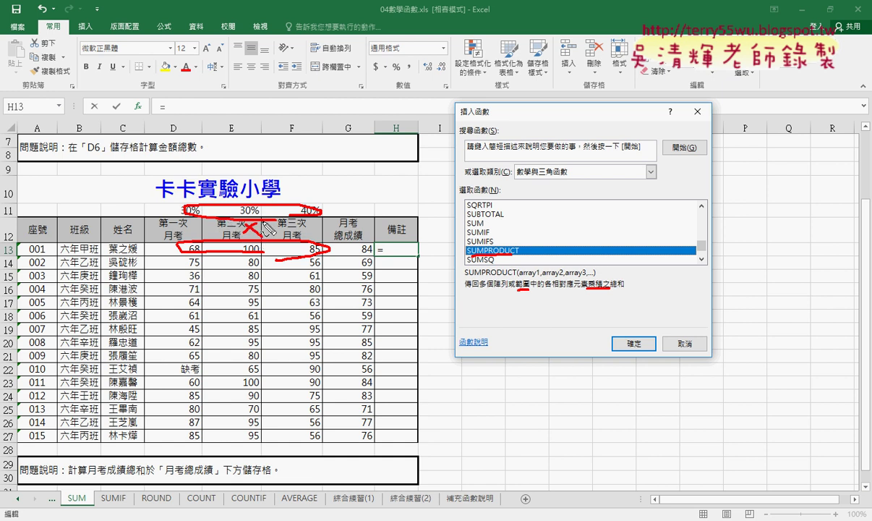
left_click_drag(611, 289, 625, 287)
key("Escape")
- Build =SUMPRODUCT(D$11:F$11,D13:F13) in H13, returning 84.4
left_click(629, 343)
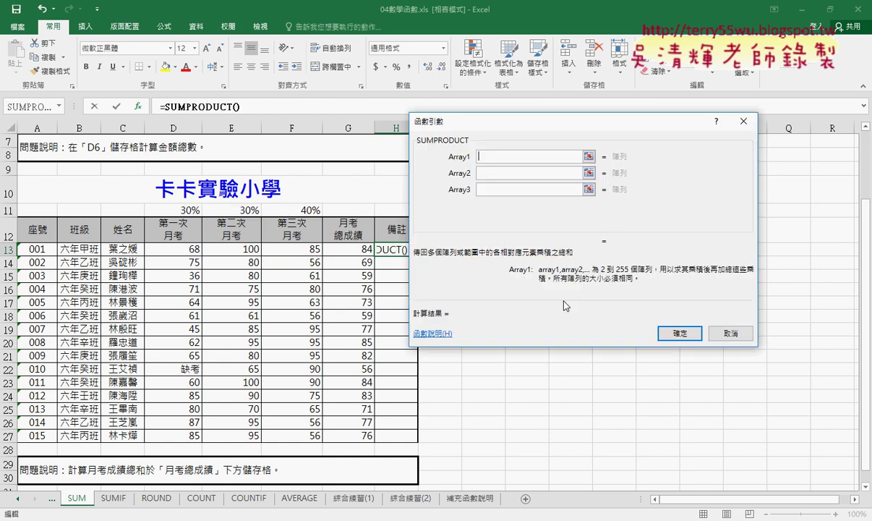
left_click_drag(187, 210, 304, 210)
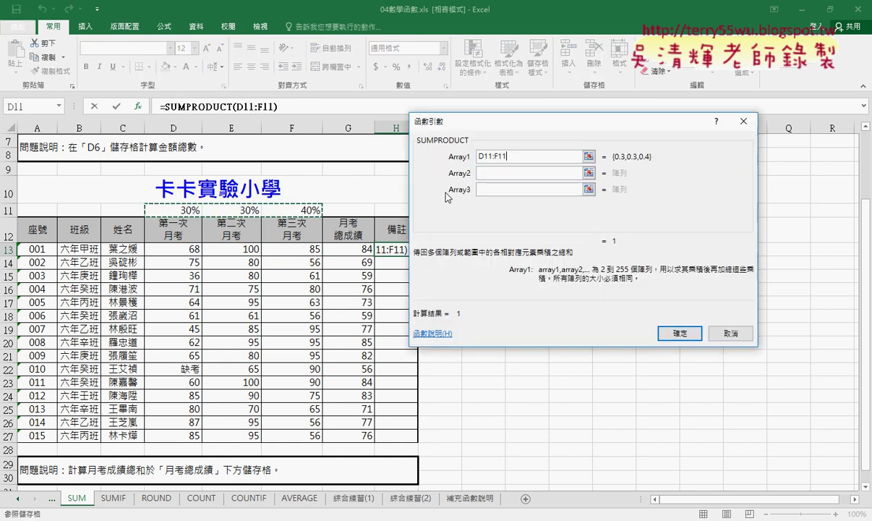
left_click(484, 172)
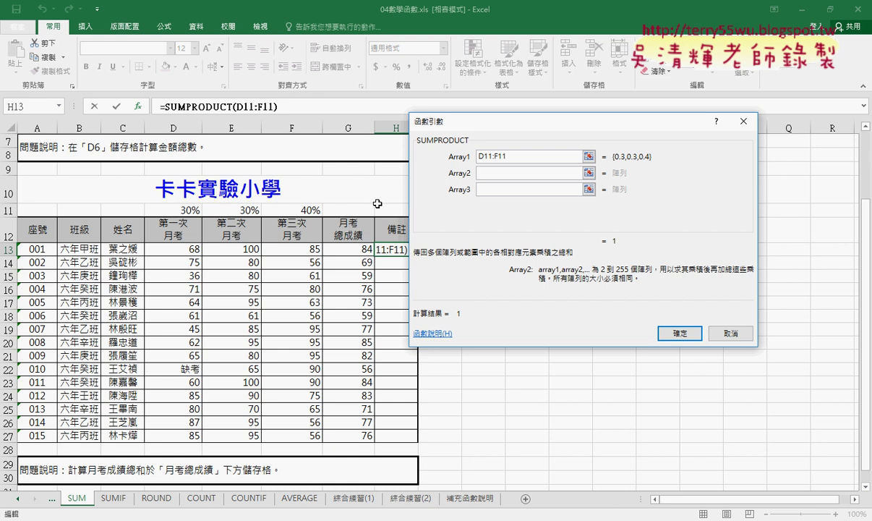
left_click(499, 174)
mouse_move(166, 248)
left_mouse_down()
mouse_move(274, 257)
mouse_move(278, 249)
left_mouse_up()
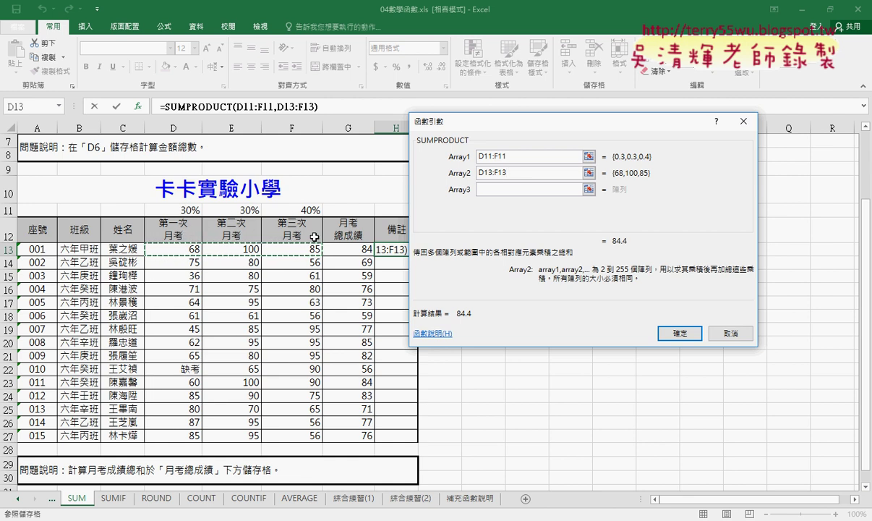
left_click(499, 156)
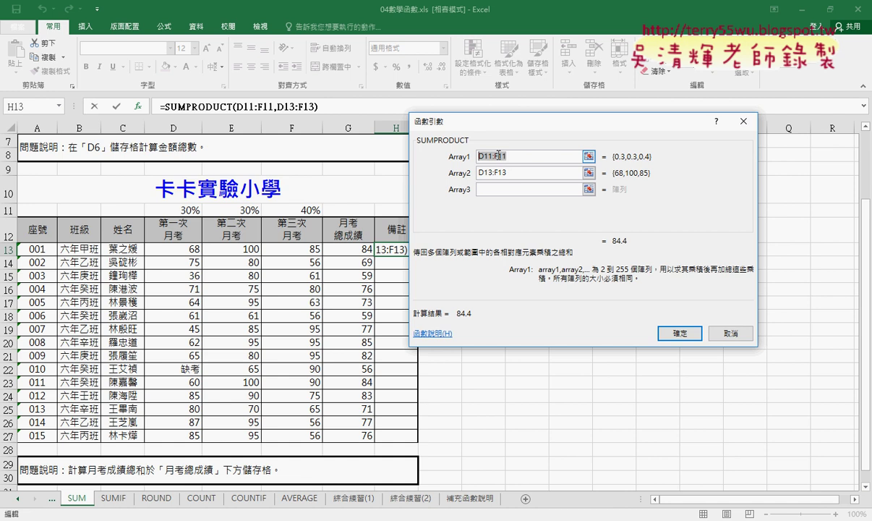
key("F4")
key("F4")
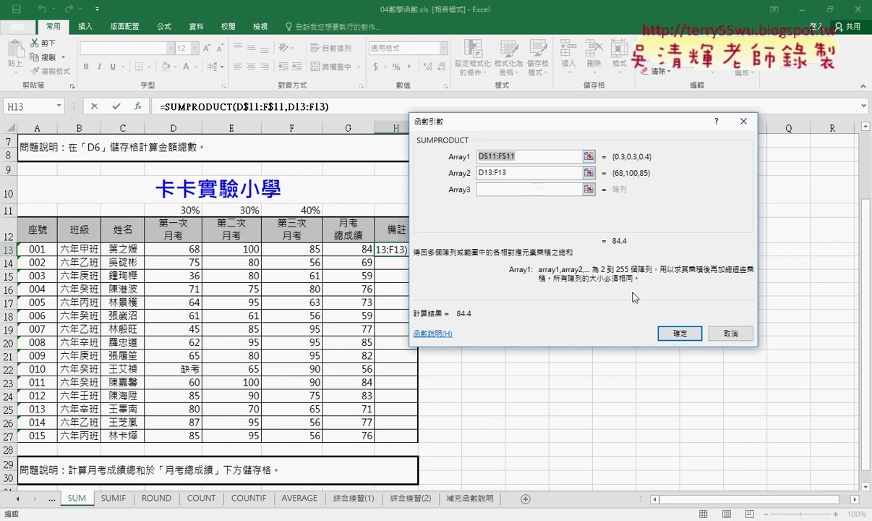
left_click(679, 333)
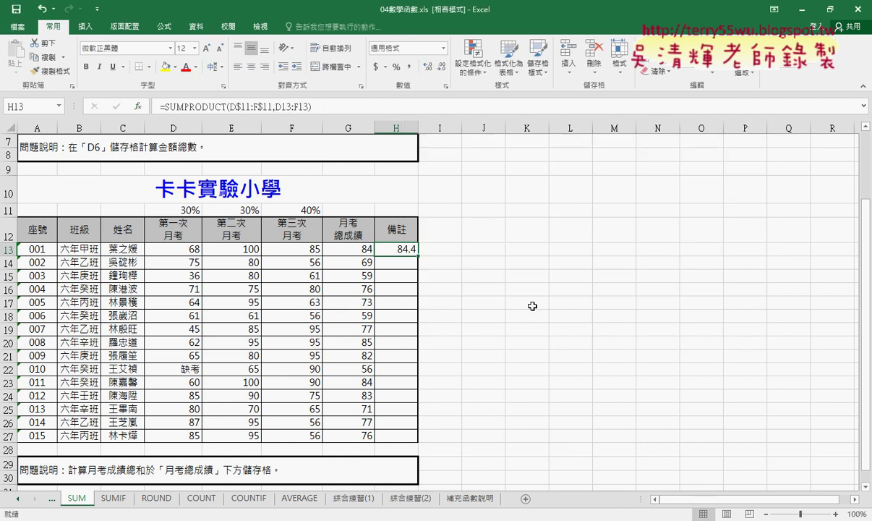
- Fill the SUMPRODUCT formula down to H27 as whole numbers and compare it with G13's formula
double_click(418, 254)
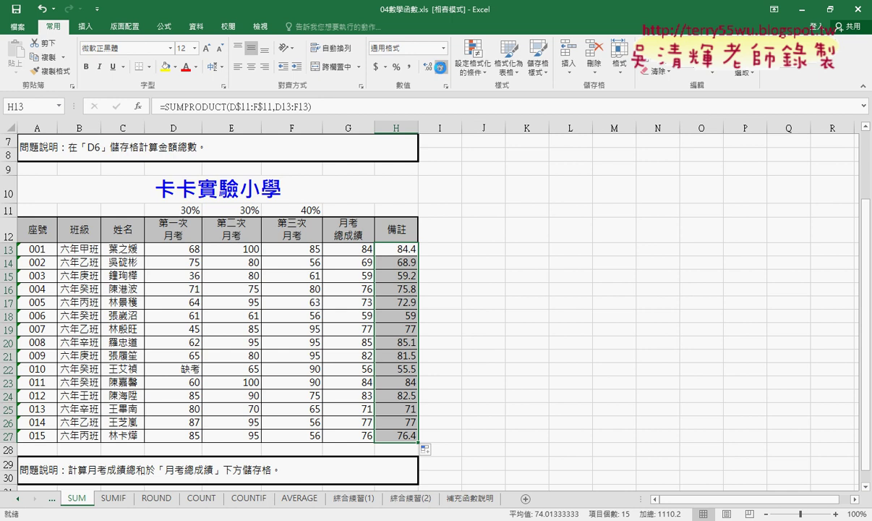
left_click(442, 68)
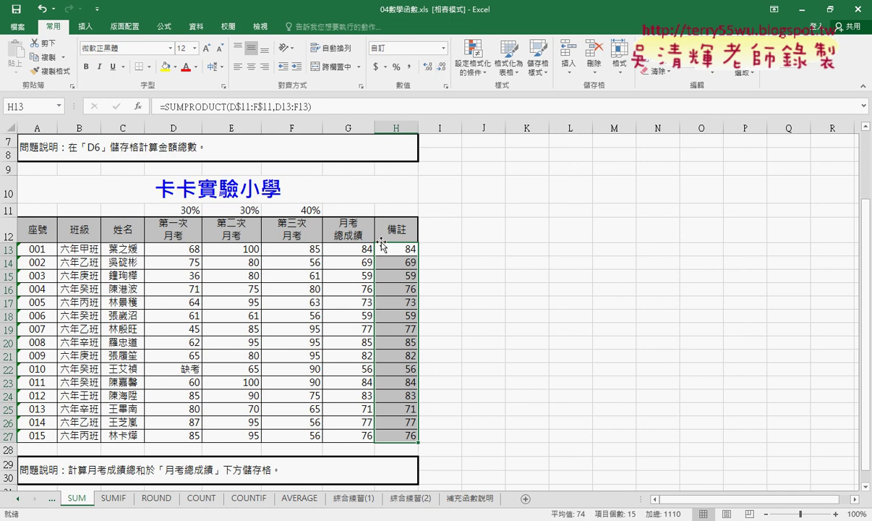
left_click(347, 248)
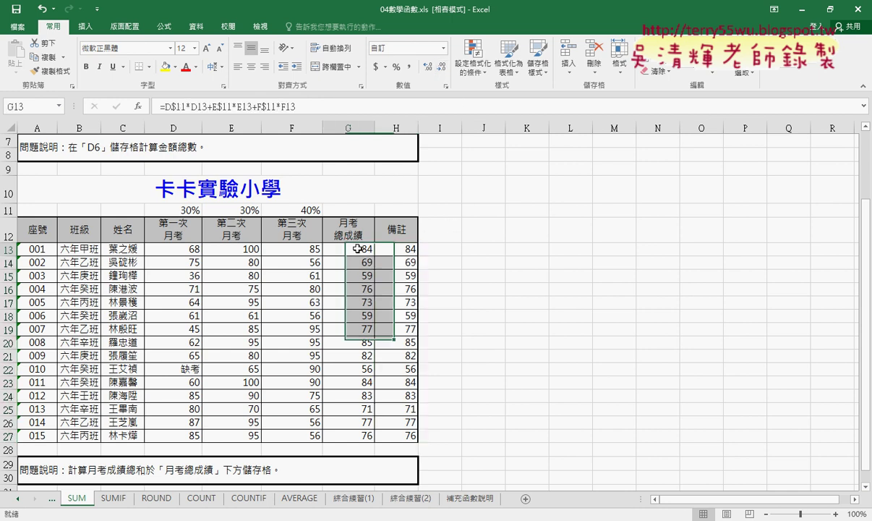
left_click(409, 250)
- Add the header VBA in cell I12
left_click(441, 231)
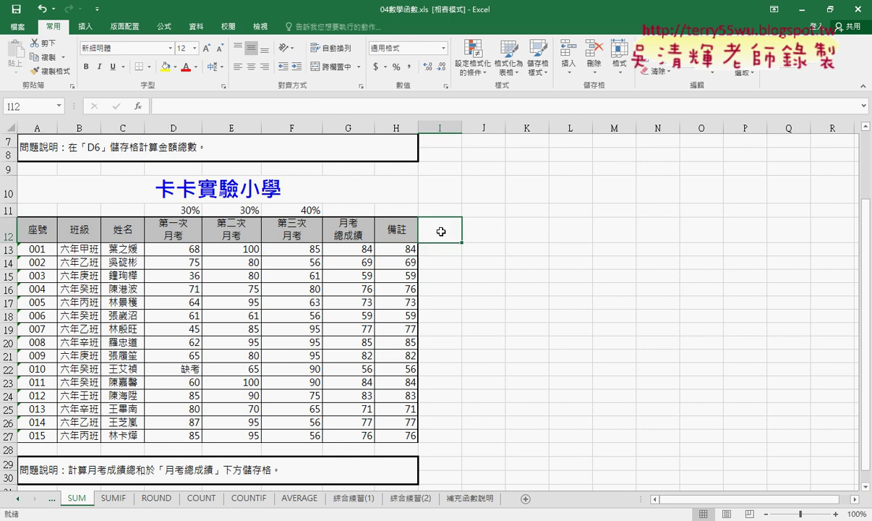
type("VBA")
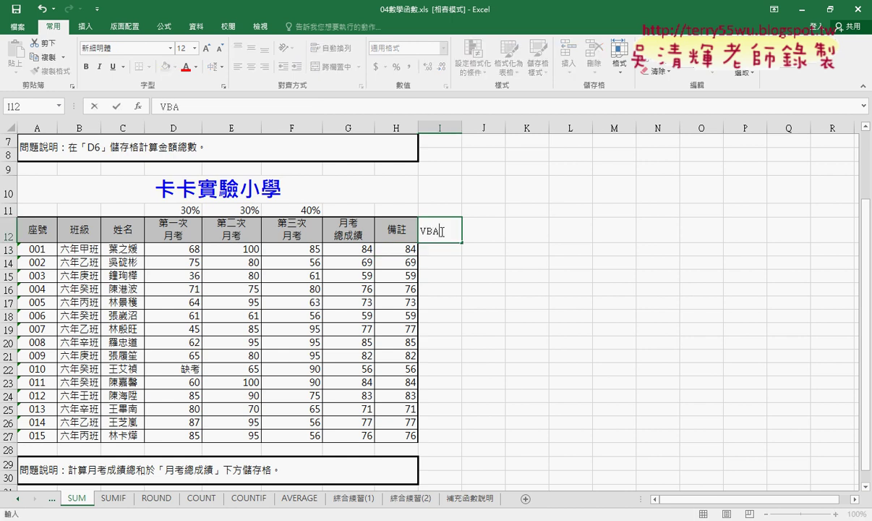
key("Return")
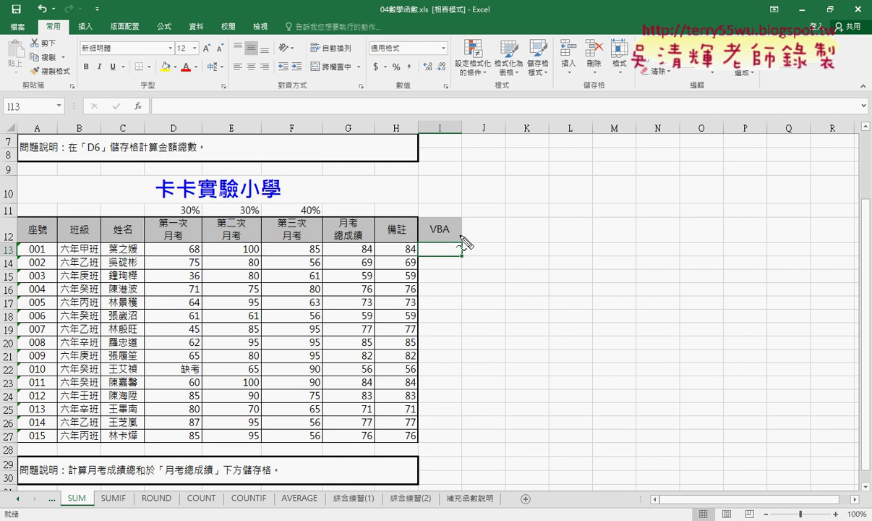
mouse_move(494, 252)
left_mouse_down()
mouse_move(545, 230)
mouse_move(494, 252)
left_mouse_up()
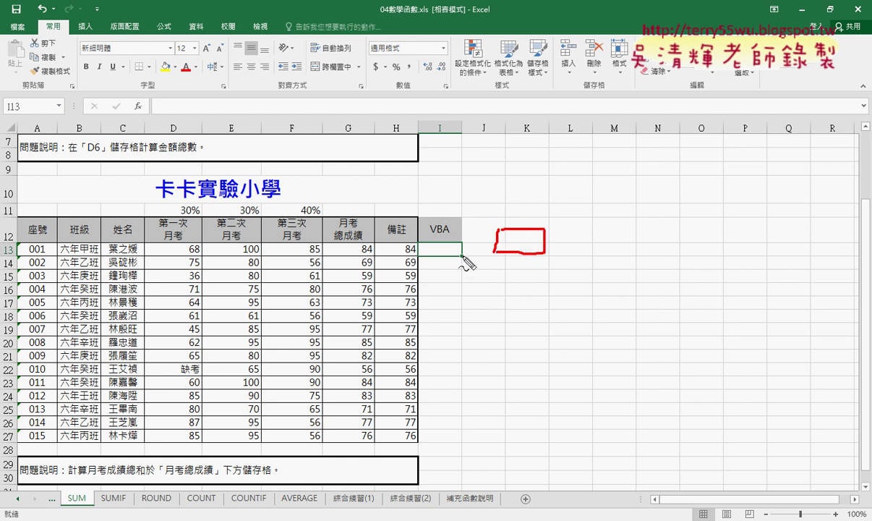
mouse_move(441, 251)
left_mouse_down()
mouse_move(432, 332)
mouse_move(452, 319)
left_mouse_up()
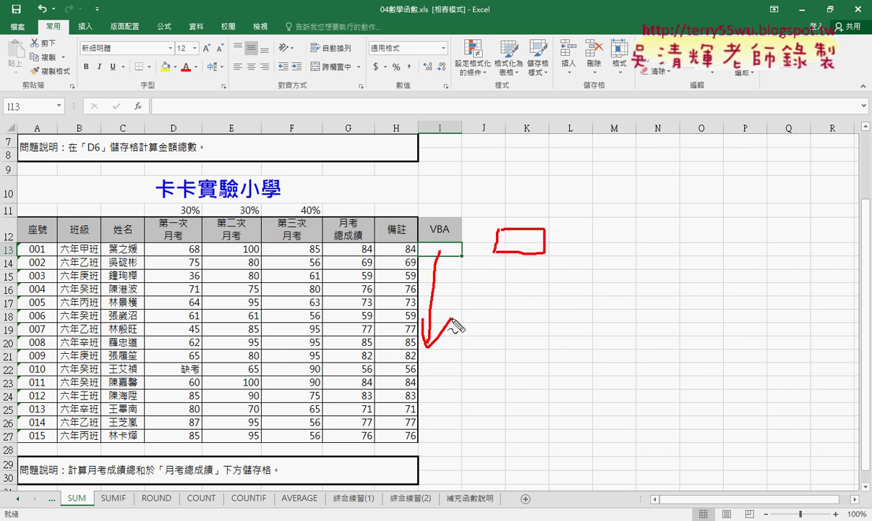
mouse_move(443, 257)
left_mouse_down()
mouse_move(412, 246)
mouse_move(434, 201)
mouse_move(453, 235)
left_mouse_up()
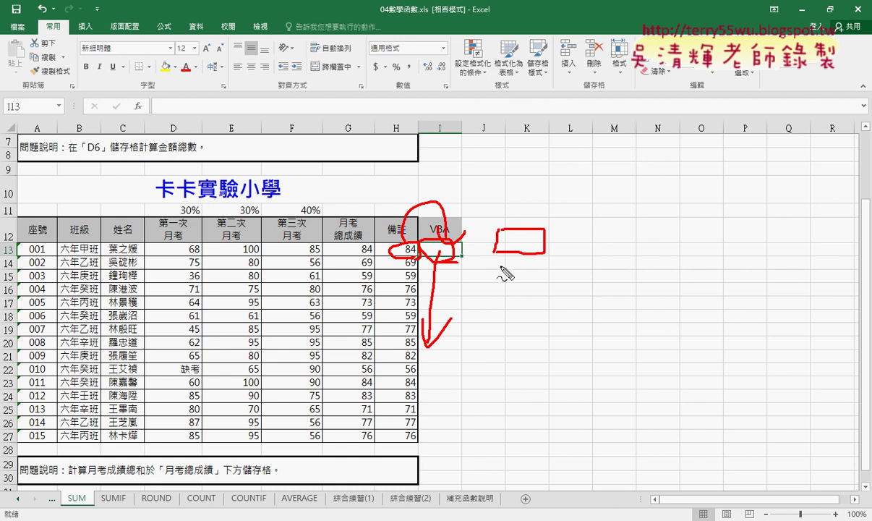
mouse_move(498, 266)
left_mouse_down()
mouse_move(497, 287)
mouse_move(514, 261)
mouse_move(499, 277)
mouse_move(497, 313)
mouse_move(535, 293)
mouse_move(499, 313)
left_mouse_up()
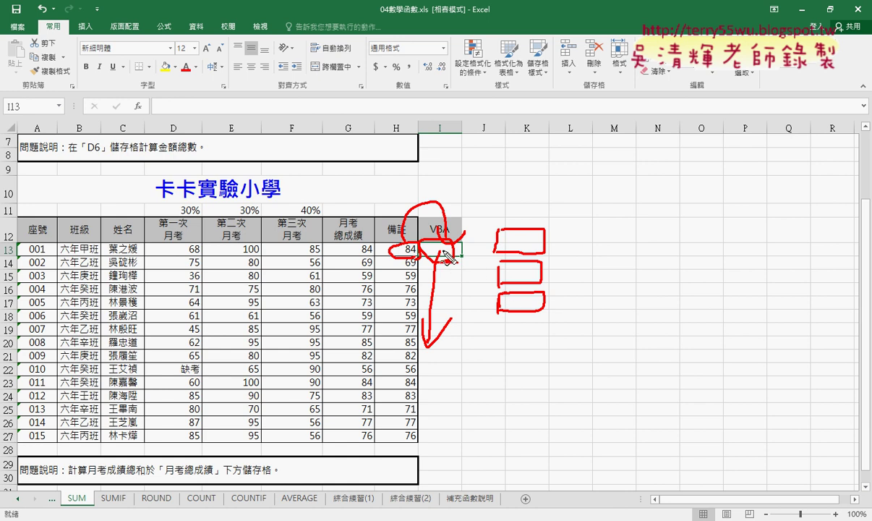
left_click_drag(142, 99, 139, 108)
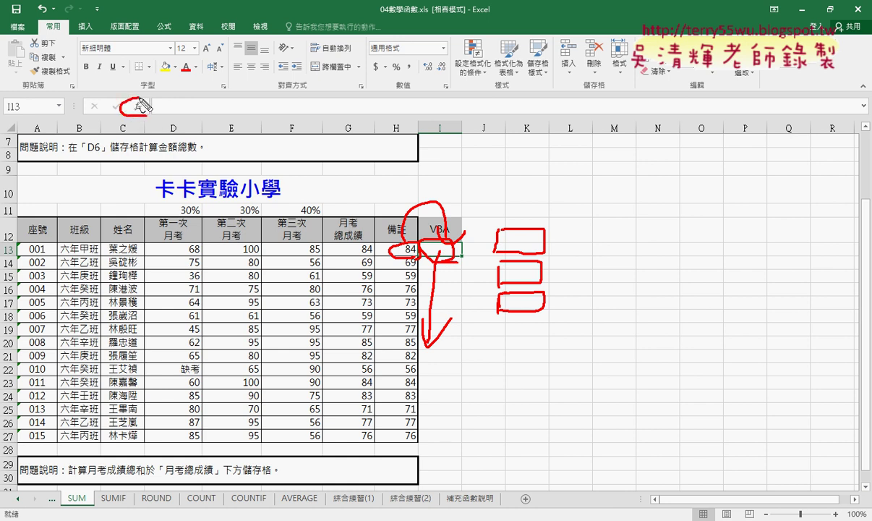
left_click_drag(192, 73, 145, 100)
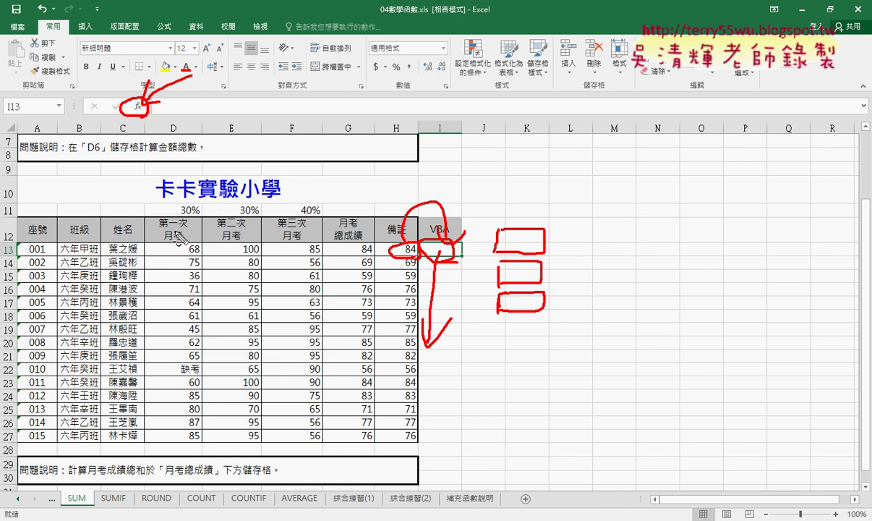
left_click_drag(164, 243, 192, 248)
mouse_move(152, 242)
left_mouse_down()
mouse_move(152, 256)
mouse_move(303, 236)
mouse_move(239, 259)
mouse_move(409, 235)
left_mouse_up()
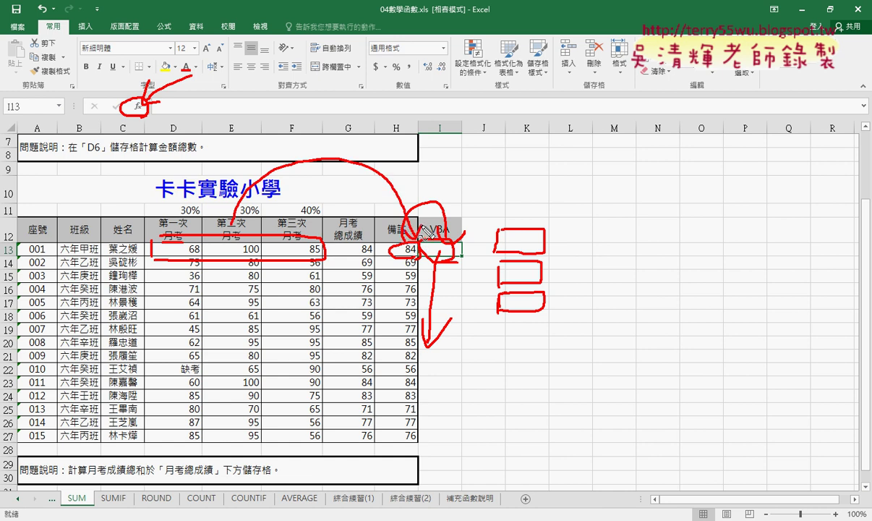
mouse_move(469, 140)
left_mouse_down()
mouse_move(504, 133)
mouse_move(516, 184)
mouse_move(545, 171)
left_mouse_up()
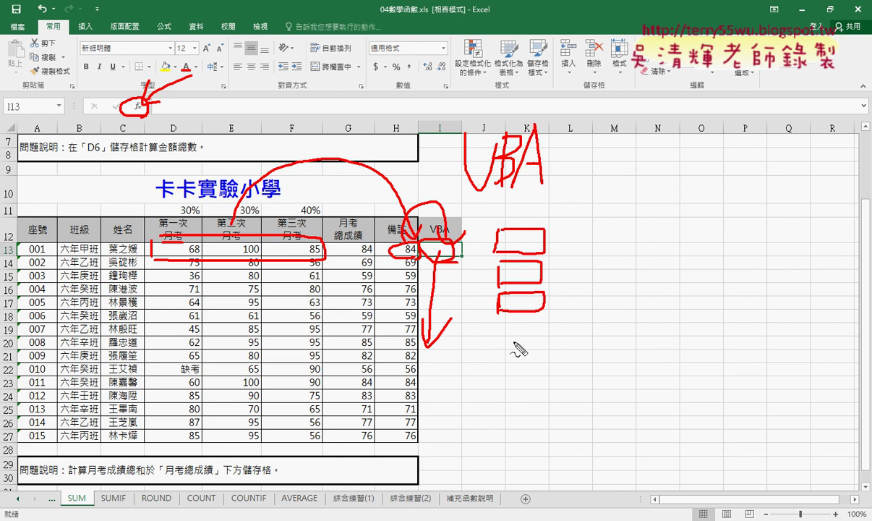